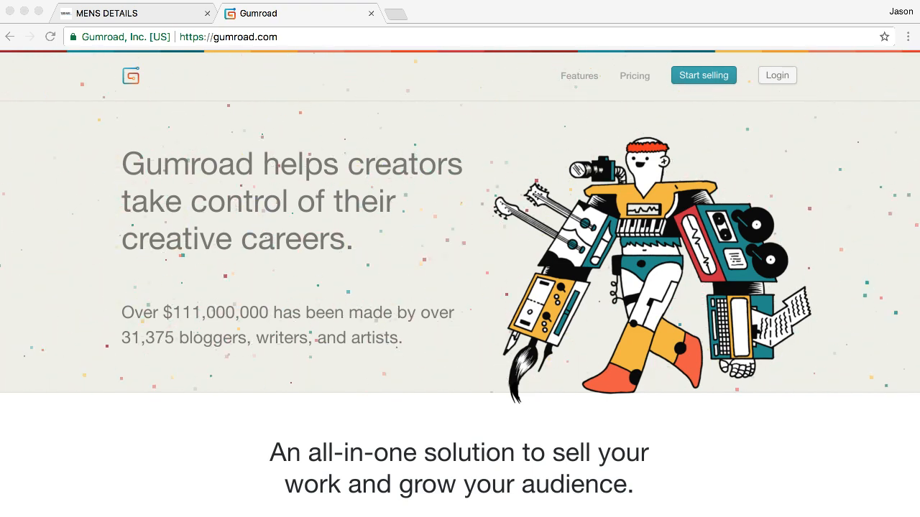
Browse Gumroad's Features page, then move on to the Pricing page
click(453, 183)
click(580, 76)
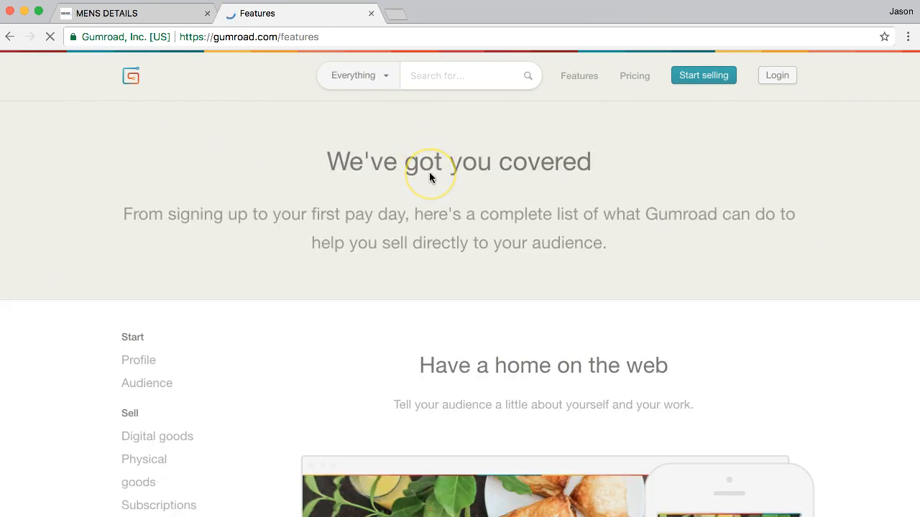
scroll(429, 178, down, 3)
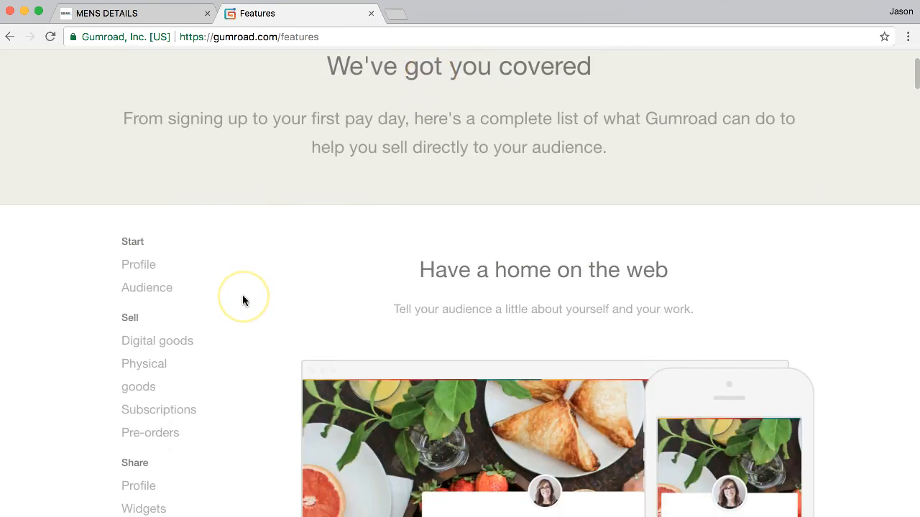
scroll(243, 301, down, 4)
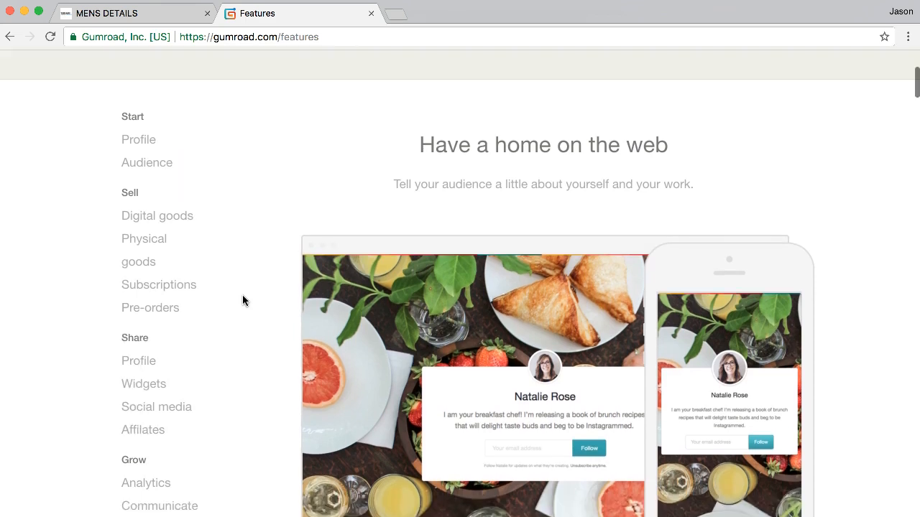
scroll(353, 99, up, 4)
click(354, 99)
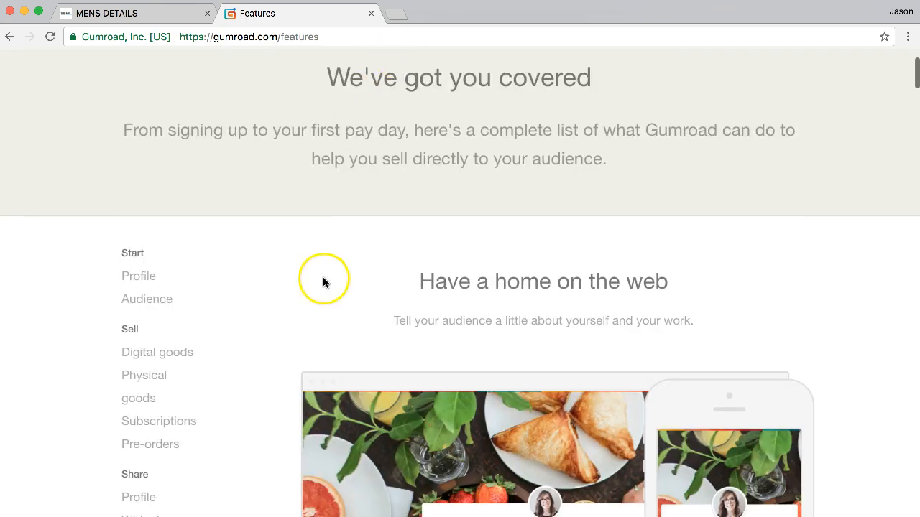
scroll(265, 312, down, 4)
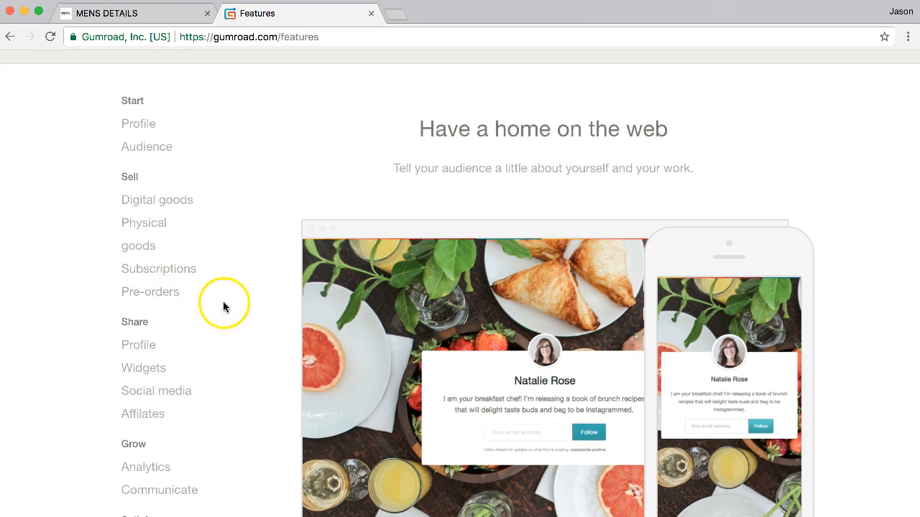
scroll(232, 323, down, 4)
scroll(233, 322, up, 4)
scroll(232, 324, up, 5)
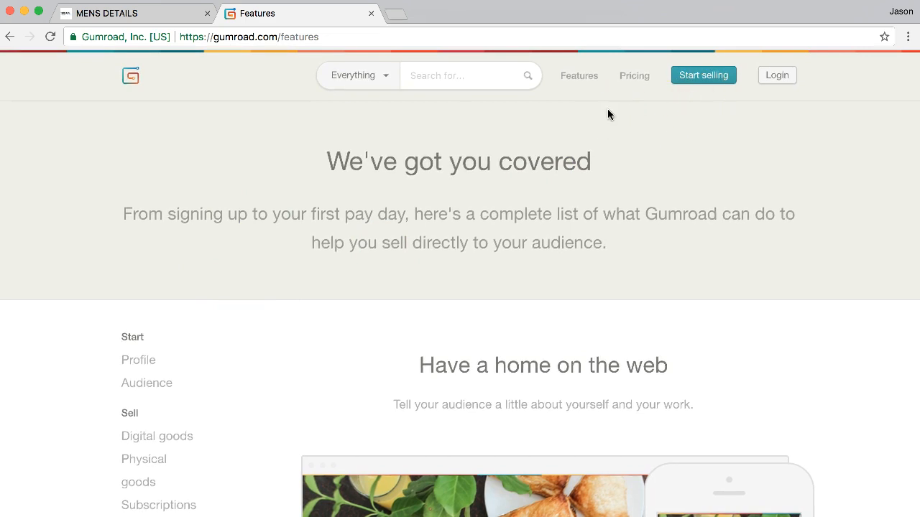
click(635, 78)
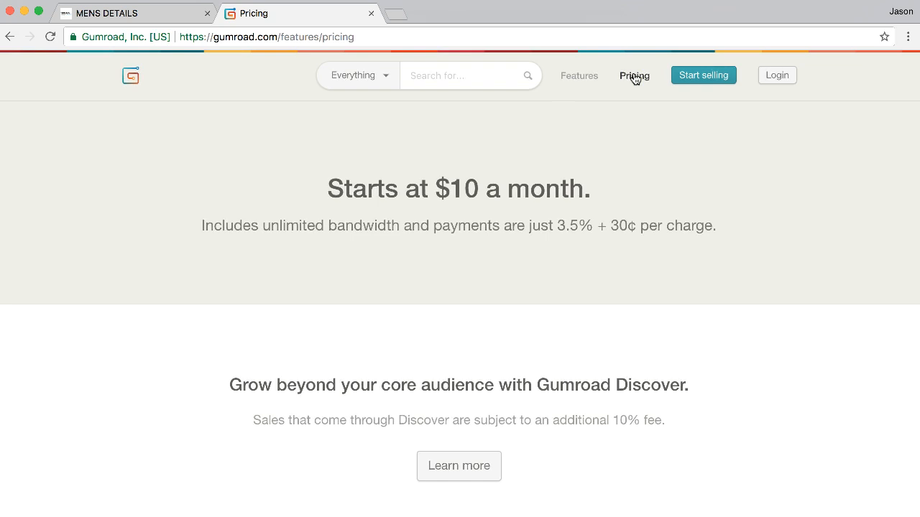
Review the pricing plans, then bring up the Sign up for Gumroad dialog via Start selling
drag(328, 186, 357, 184)
click(358, 185)
scroll(668, 312, down, 5)
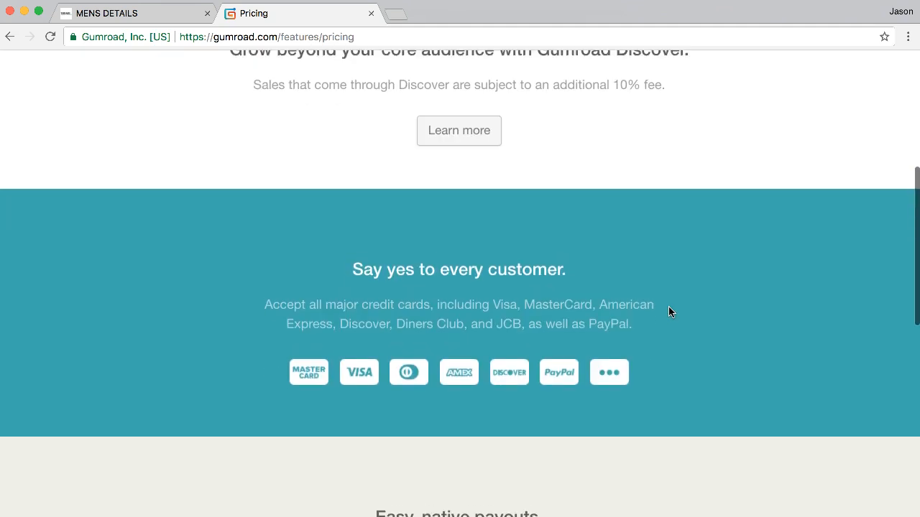
scroll(668, 312, up, 5)
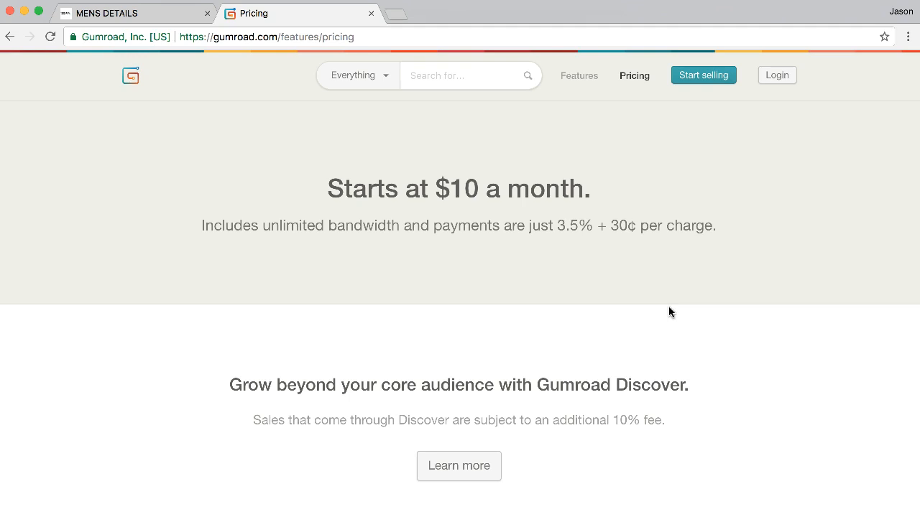
click(704, 82)
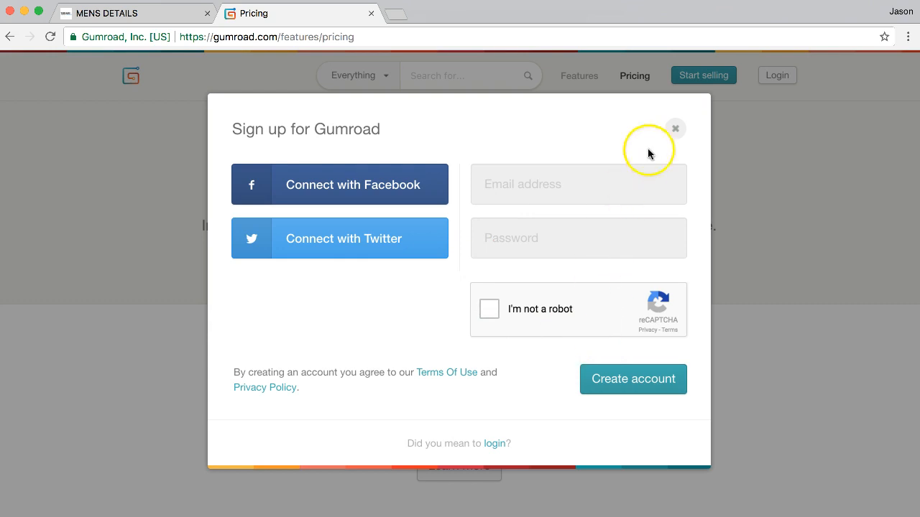
Dismiss sign-up and log in with the account email and password, declining to save it
click(677, 129)
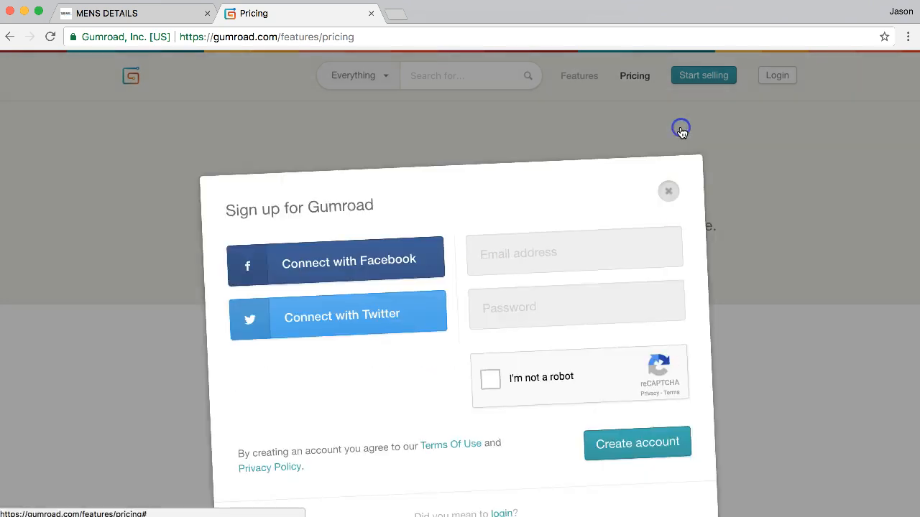
click(776, 78)
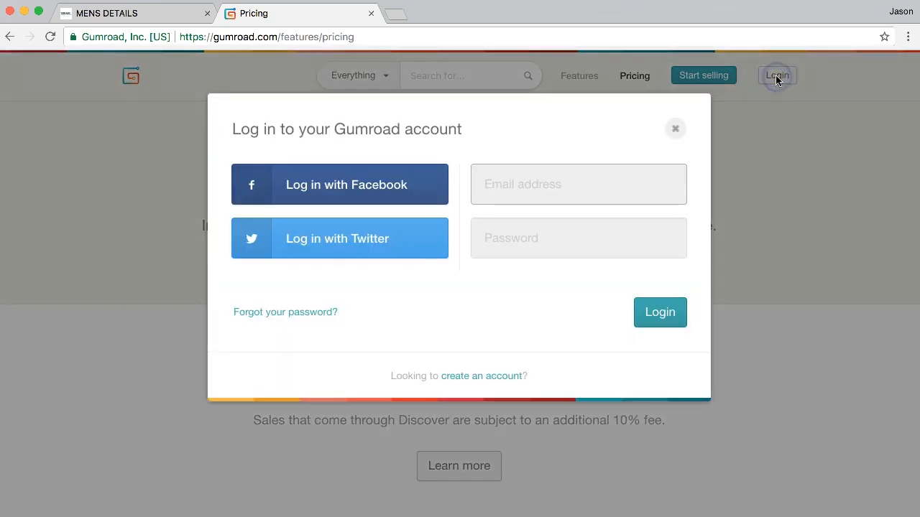
key(Tab)
text(•)
key(Return)
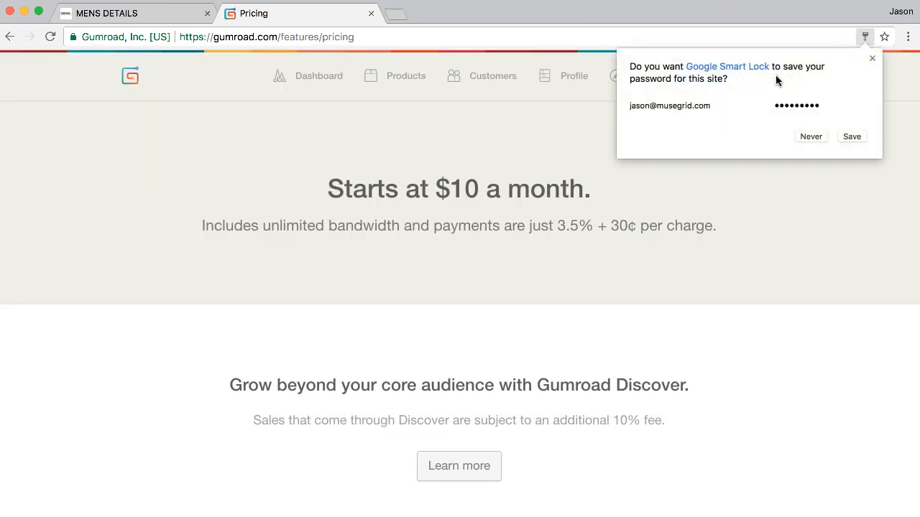
click(810, 137)
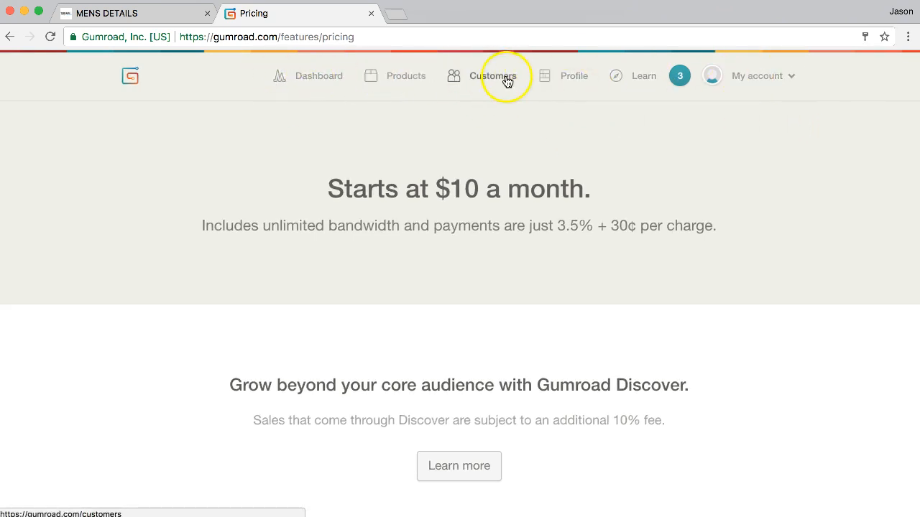
click(336, 83)
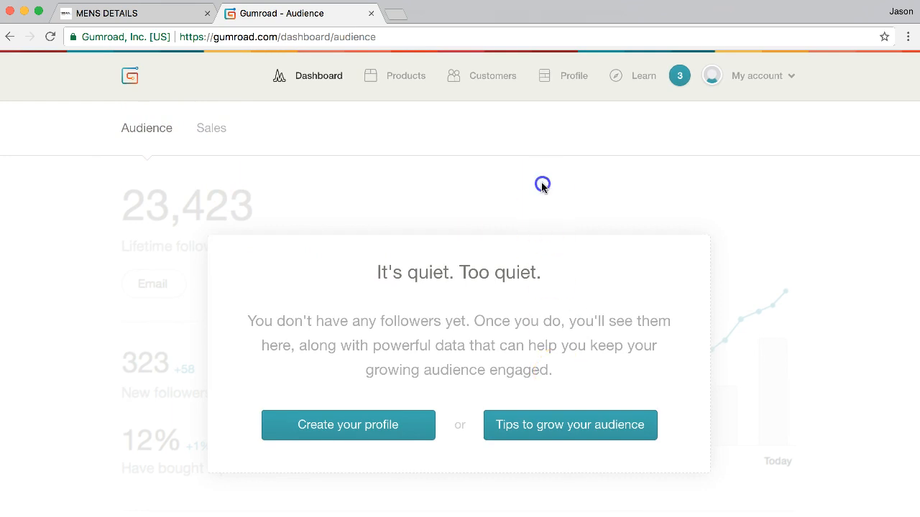
Go to the Products list showing Orange T-Shirt ($20) and Code Injector ($10/mo)
click(562, 382)
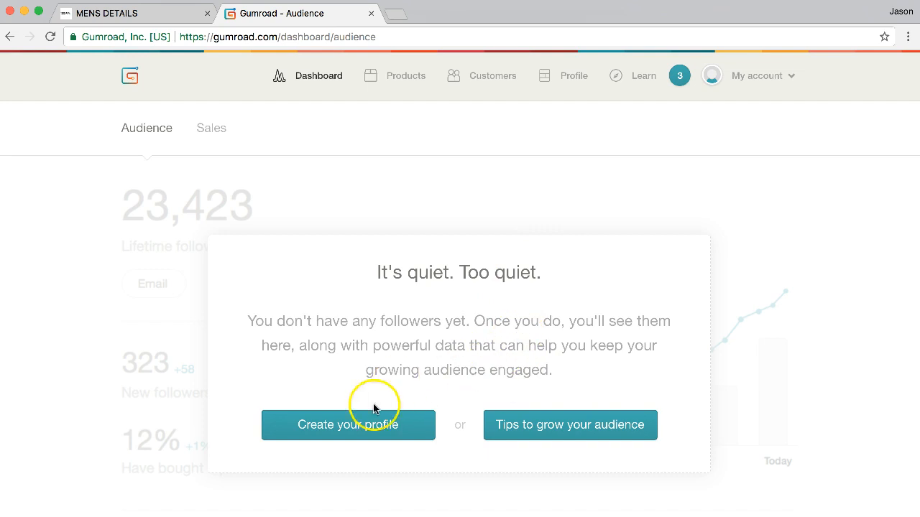
click(400, 74)
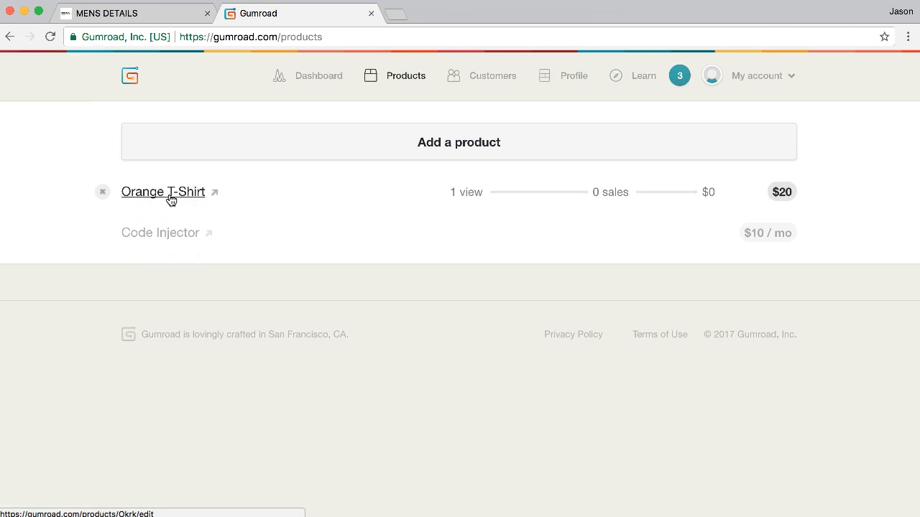
Start a new digital one-time product named Test Digital Product priced at $30
click(462, 141)
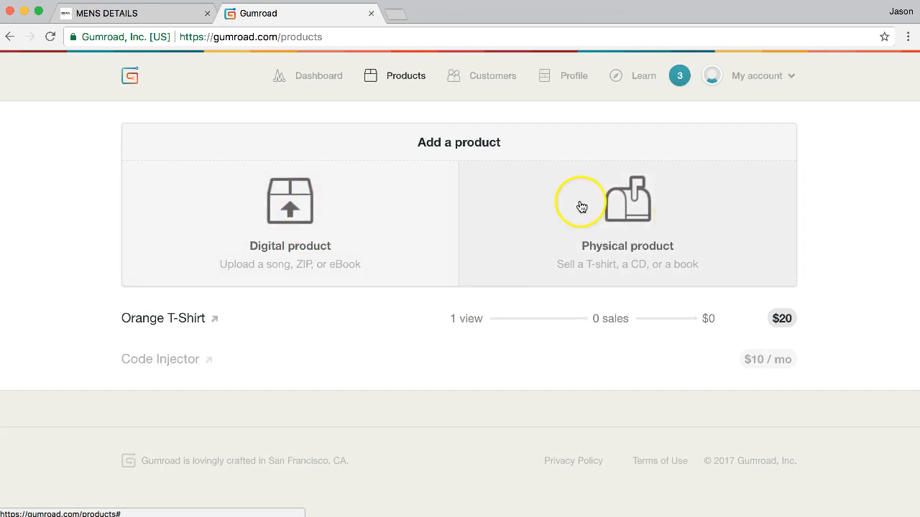
click(289, 217)
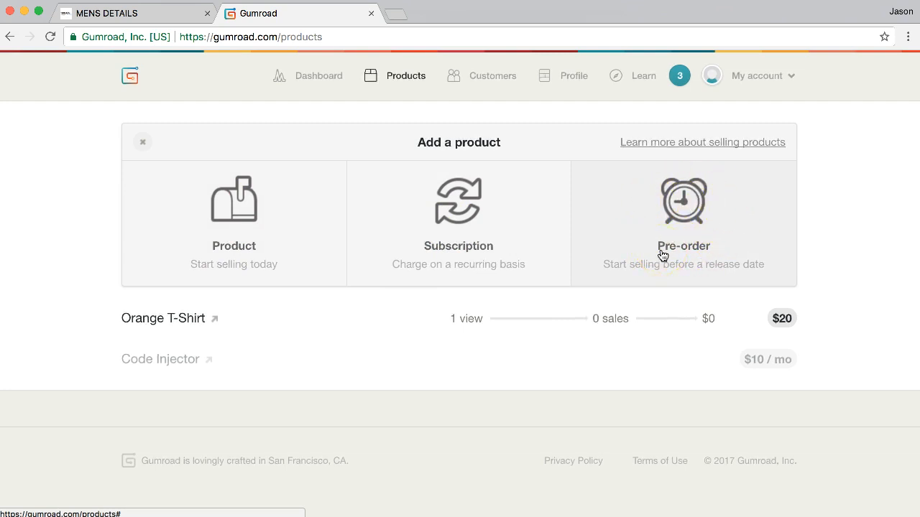
click(226, 217)
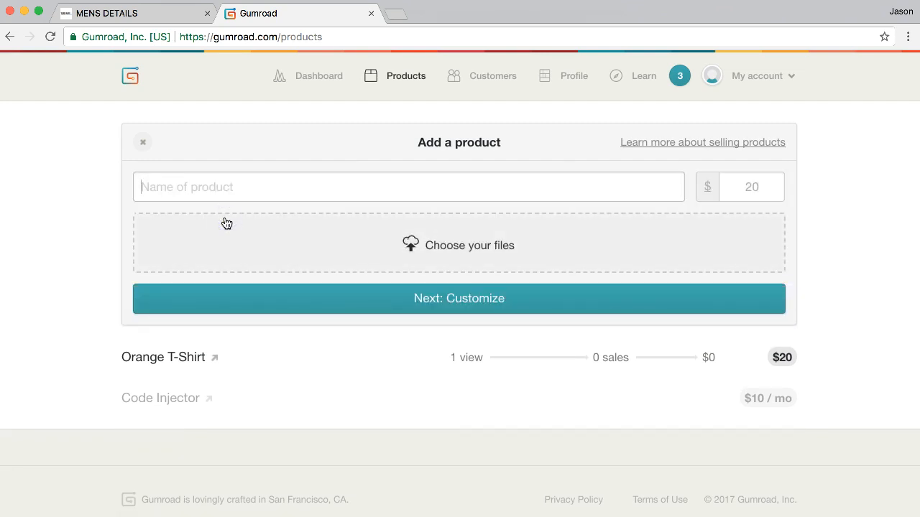
text(Test Digital Product)
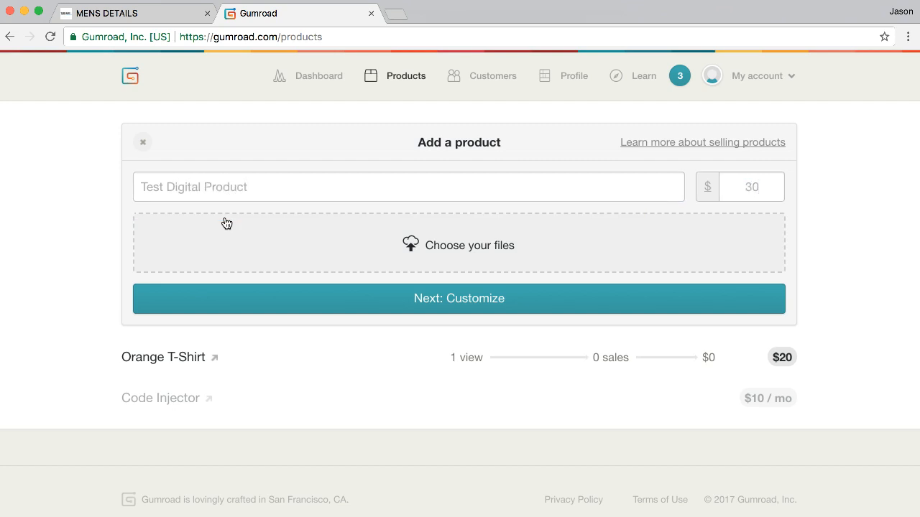
click(459, 303)
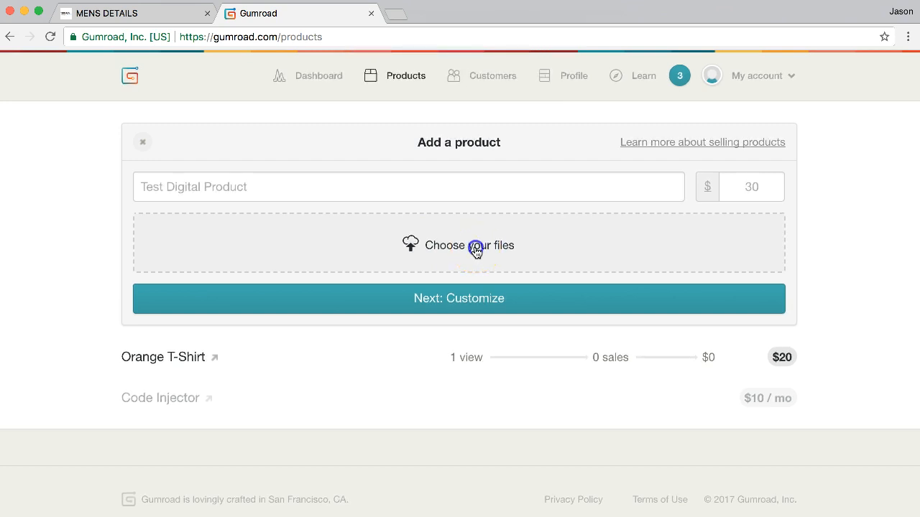
Attach the transparent logo PNG from the computer and continue to the product's edit page
click(476, 250)
drag(261, 246, 447, 245)
click(447, 245)
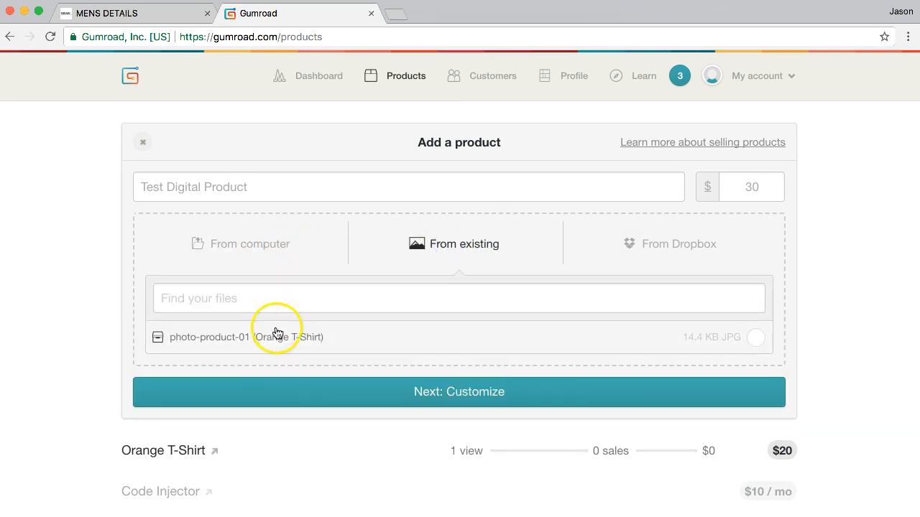
click(276, 263)
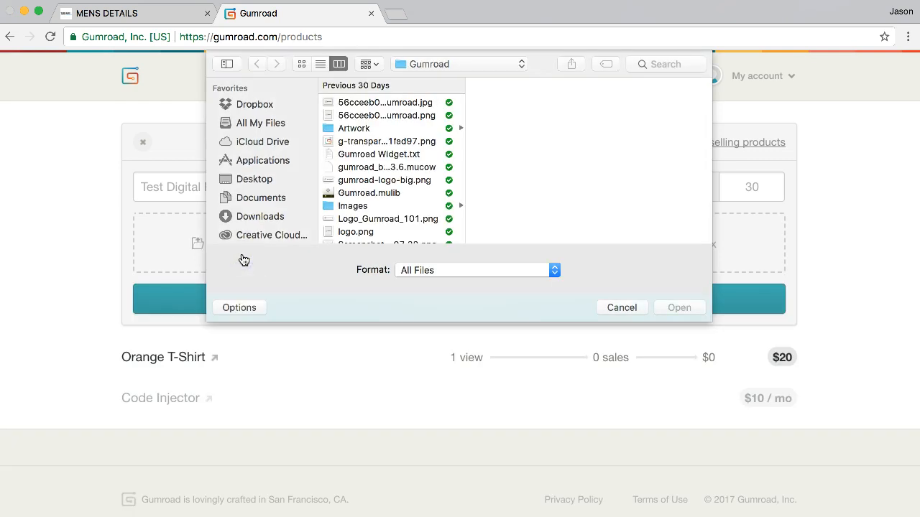
click(398, 143)
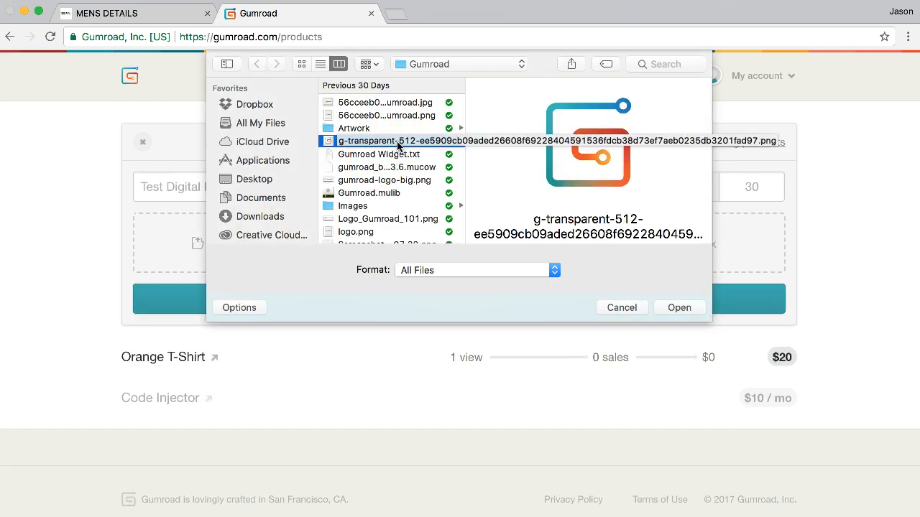
double_click(397, 141)
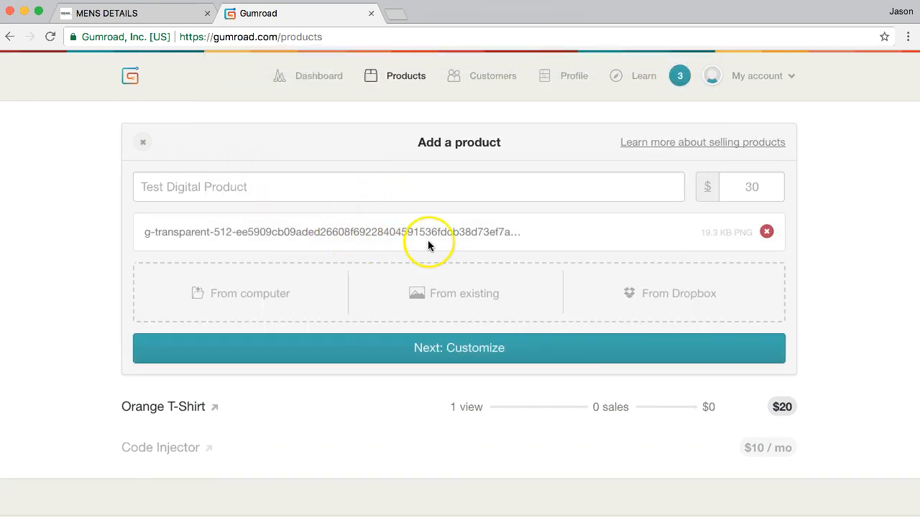
click(466, 260)
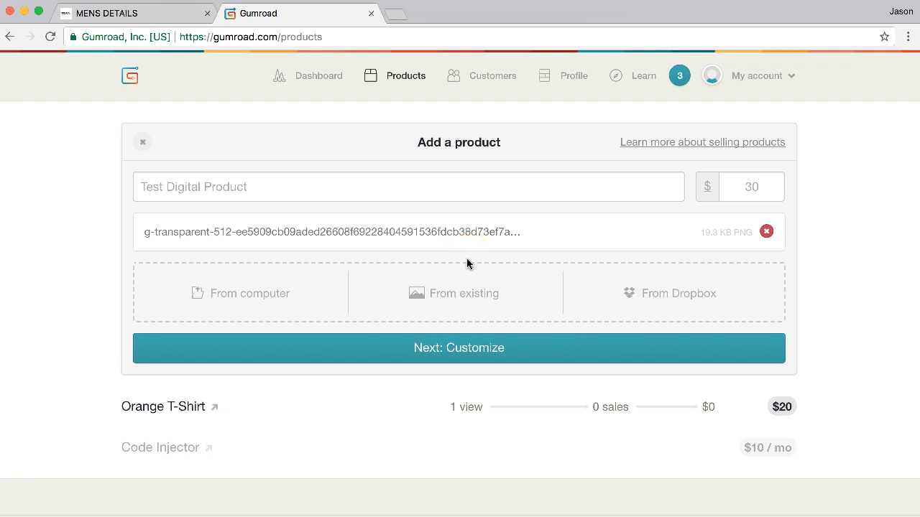
click(462, 354)
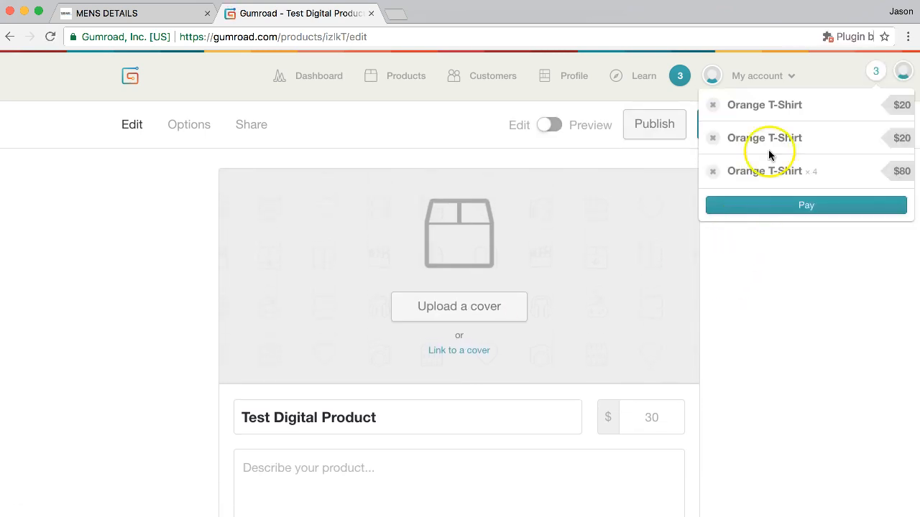
Upload the Gumroad logo PNG from the computer as the product's cover image
click(877, 69)
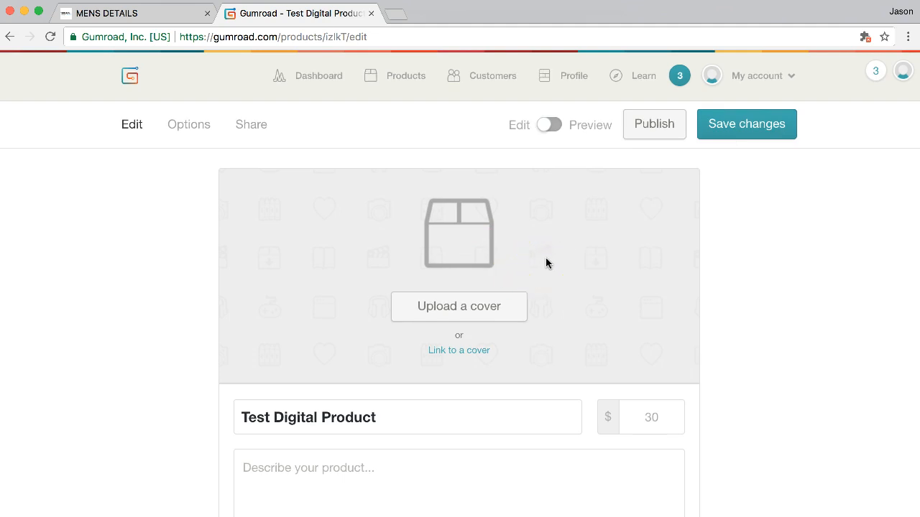
click(488, 309)
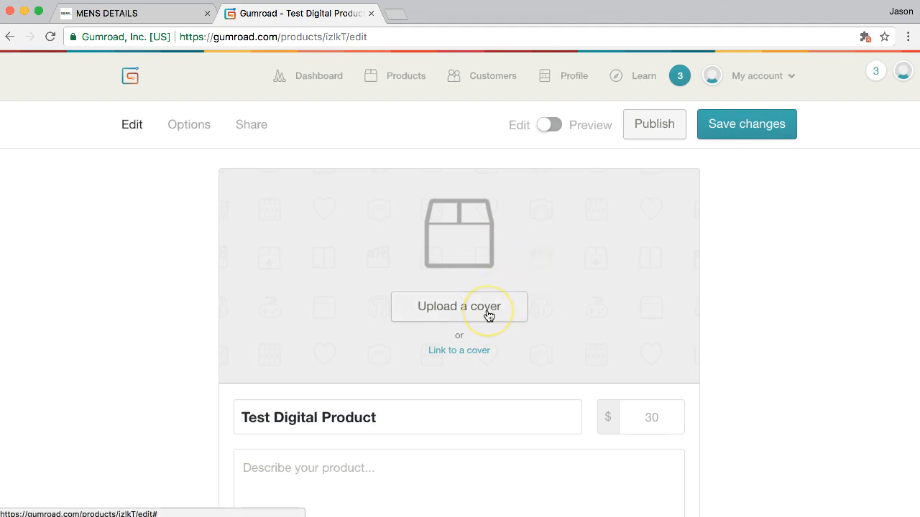
click(299, 417)
click(482, 315)
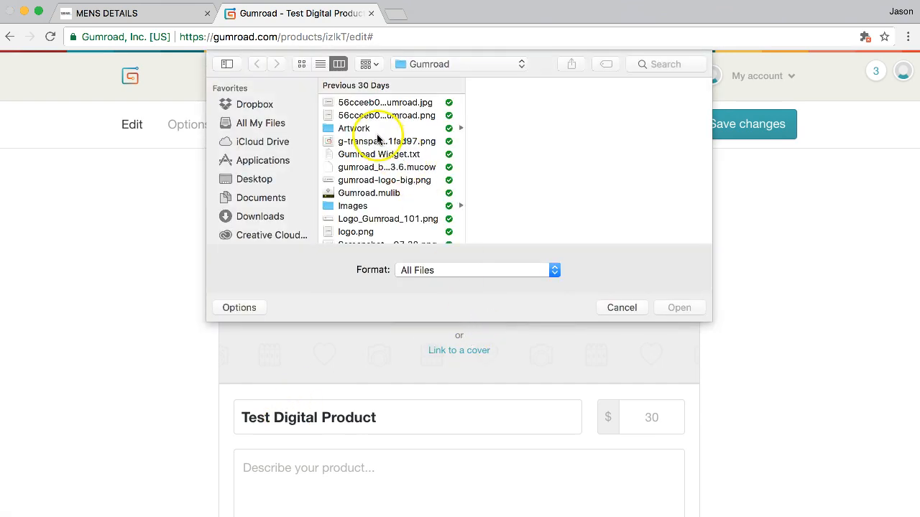
click(381, 142)
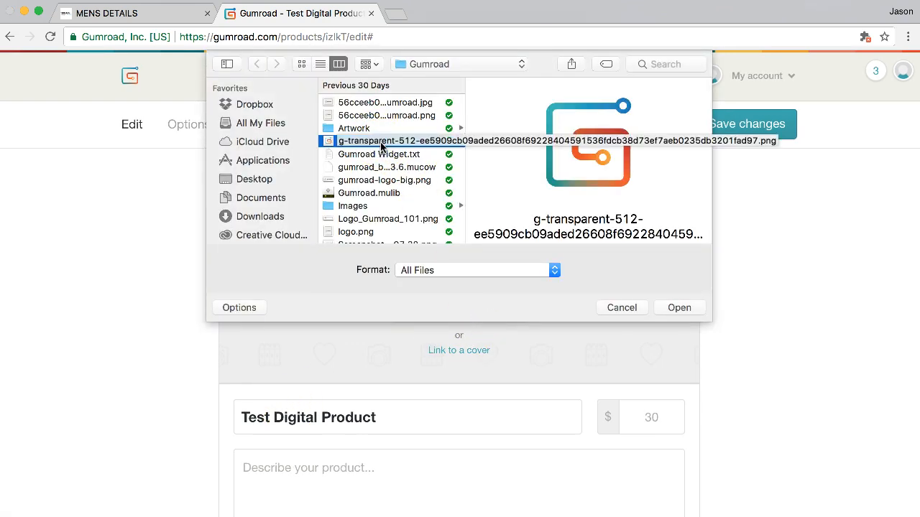
double_click(381, 142)
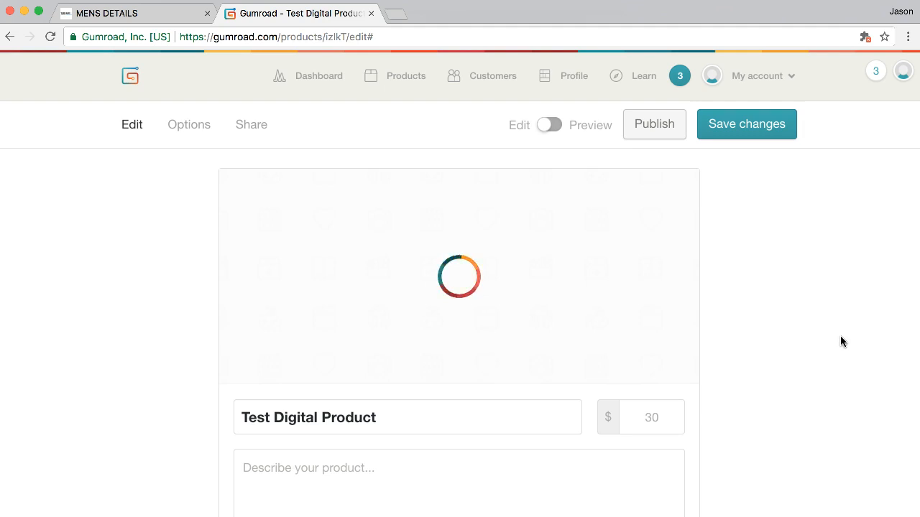
Check the product fields, including the $30 price, and go to its Options
scroll(840, 336, down, 2)
scroll(840, 335, up, 2)
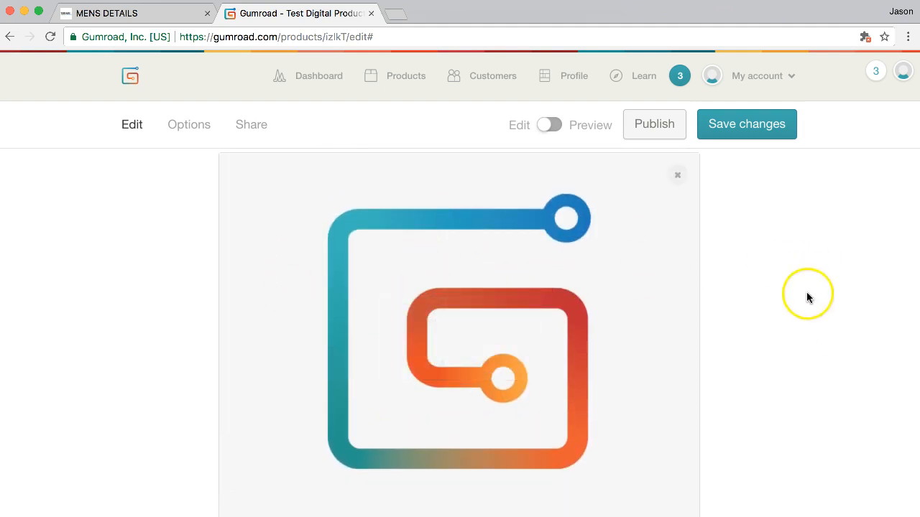
scroll(772, 337, down, 5)
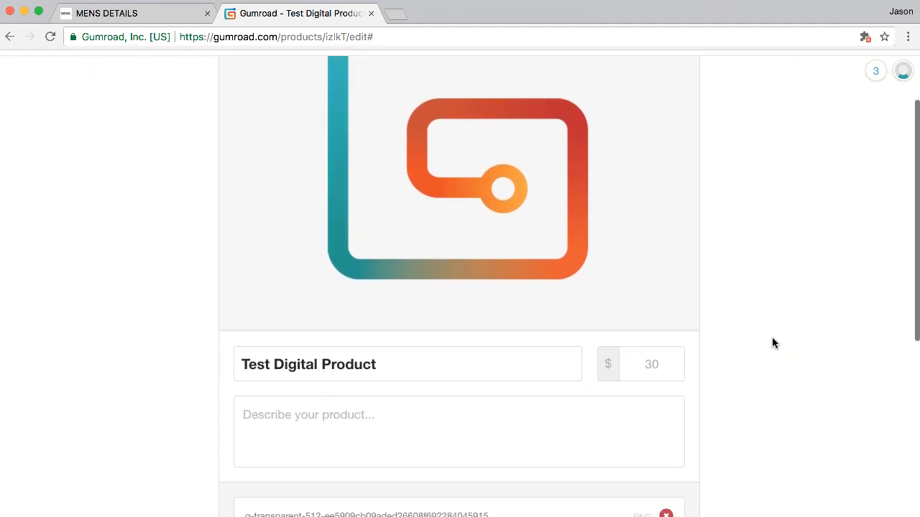
click(664, 313)
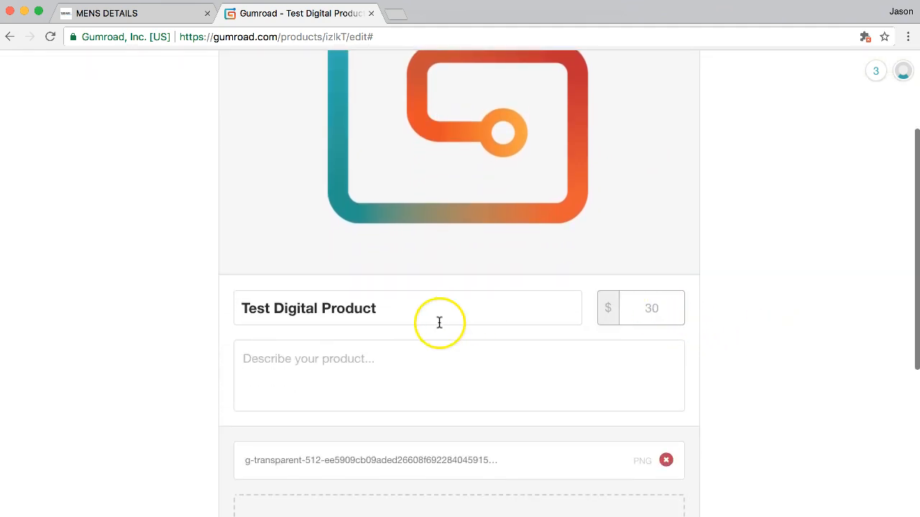
scroll(769, 361, down, 3)
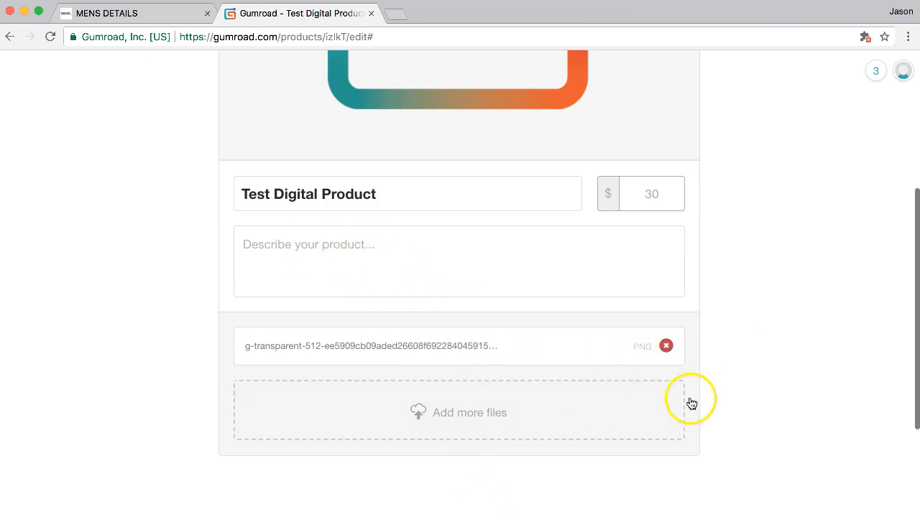
scroll(739, 379, down, 3)
scroll(739, 380, up, 10)
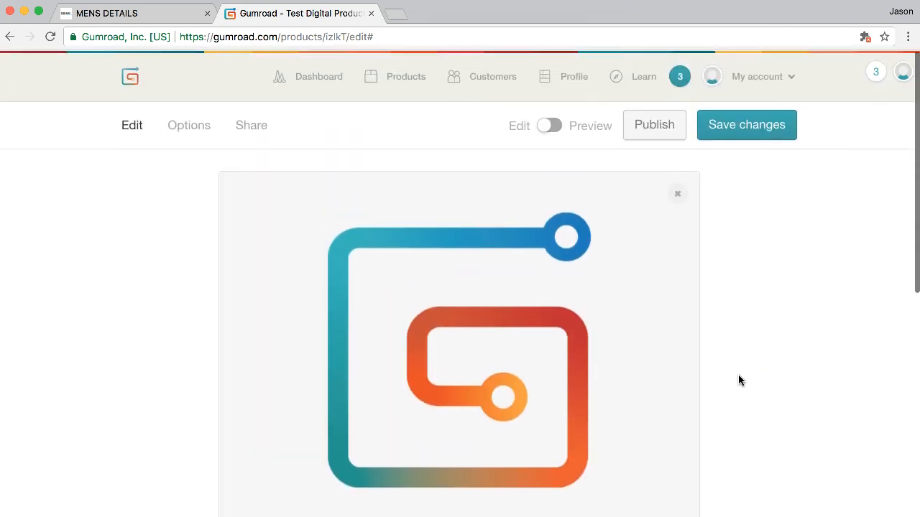
click(741, 280)
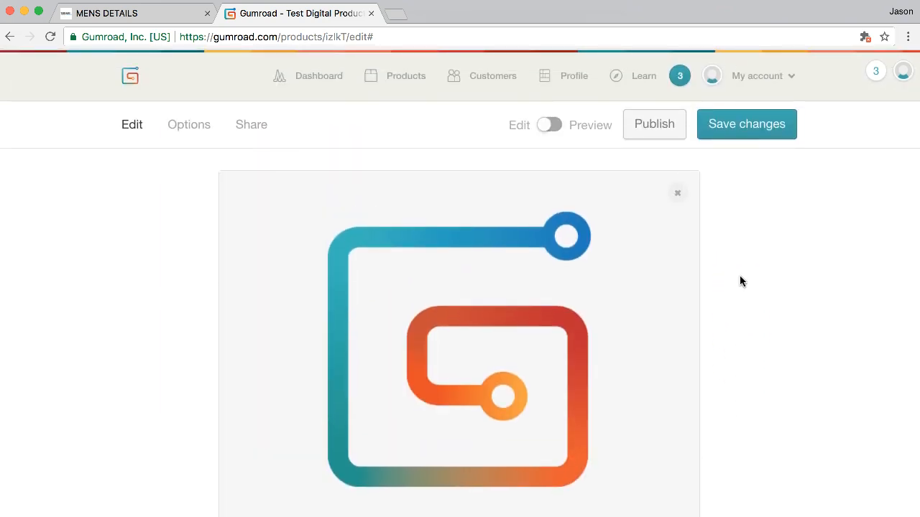
click(197, 134)
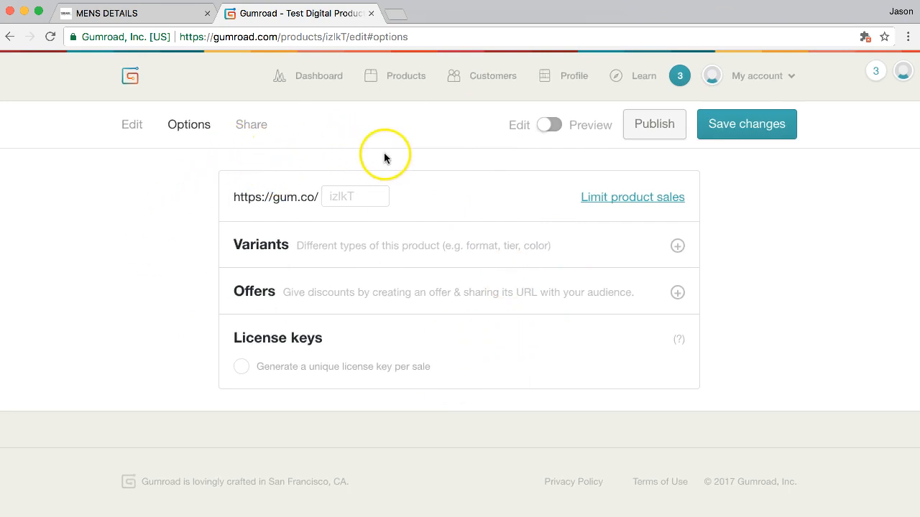
Copy the Test Digital Product's gum.co link from its Share page
click(250, 125)
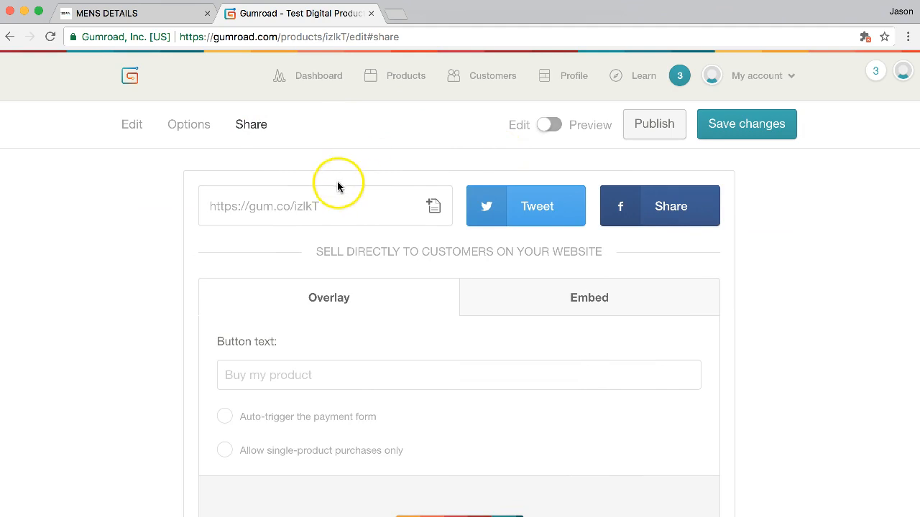
click(432, 206)
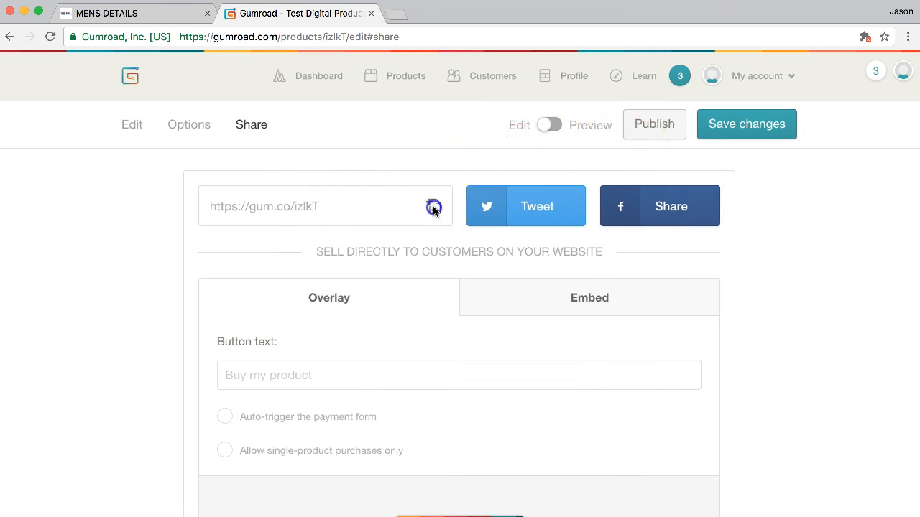
triple_click(329, 210)
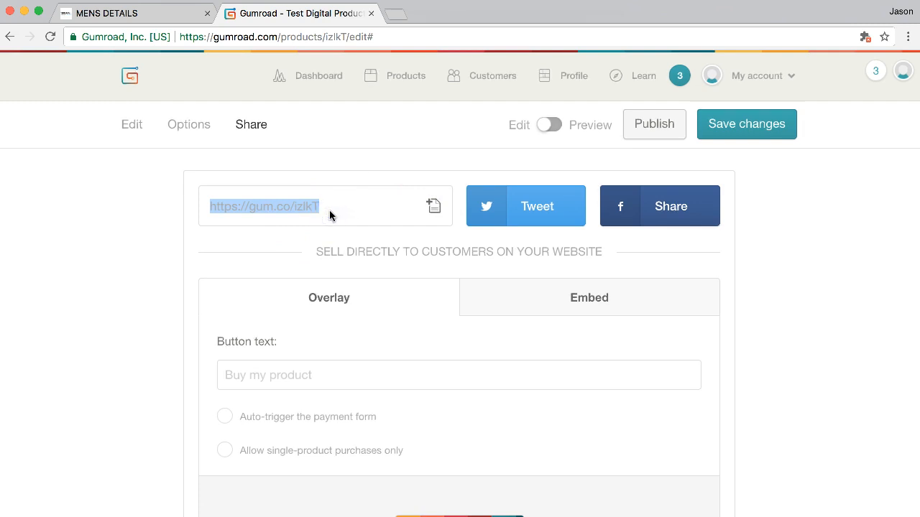
click(391, 206)
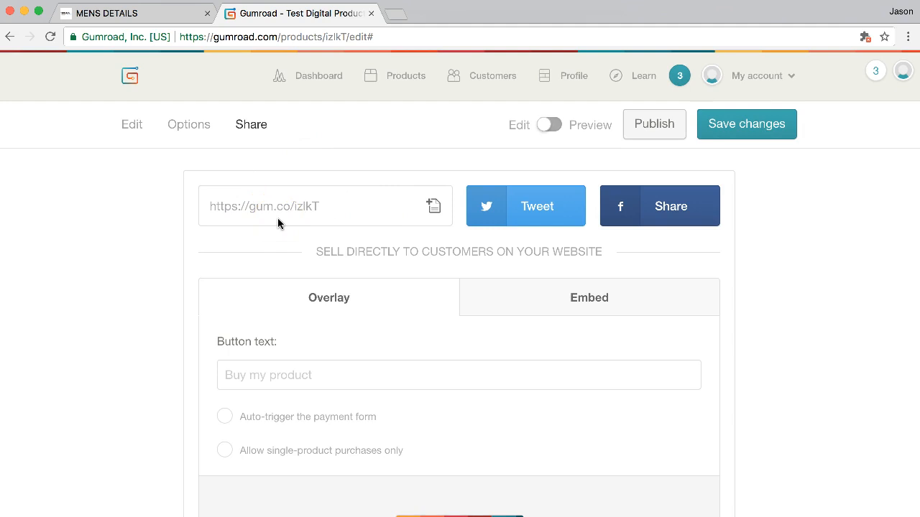
Publish the product and choose the Embed option for selling on a website
click(649, 128)
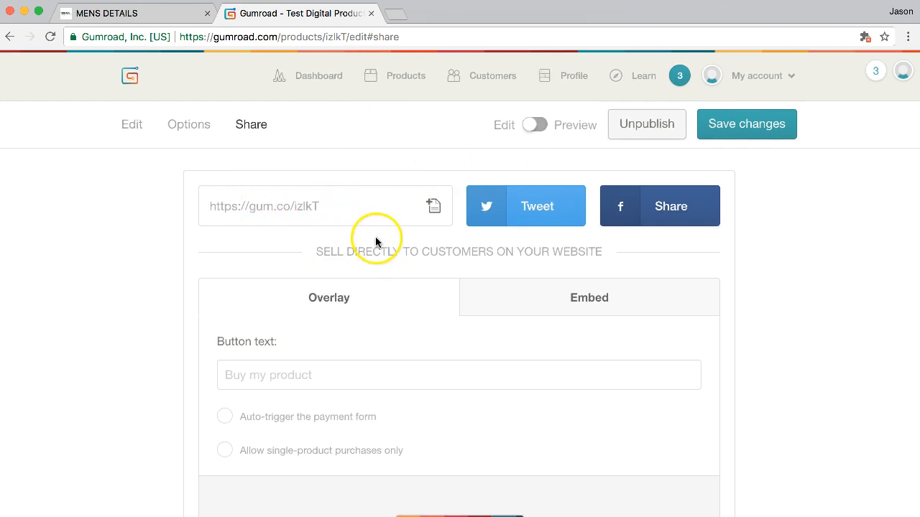
scroll(823, 329, down, 3)
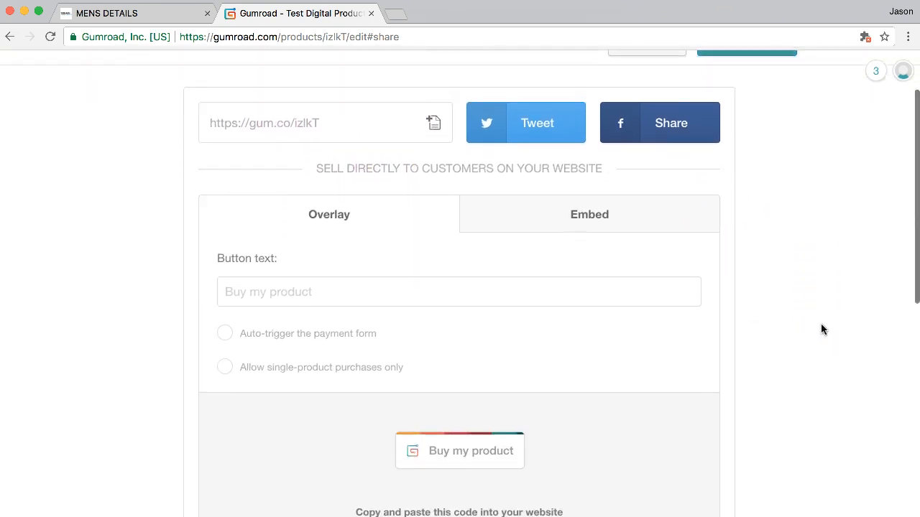
scroll(823, 330, down, 2)
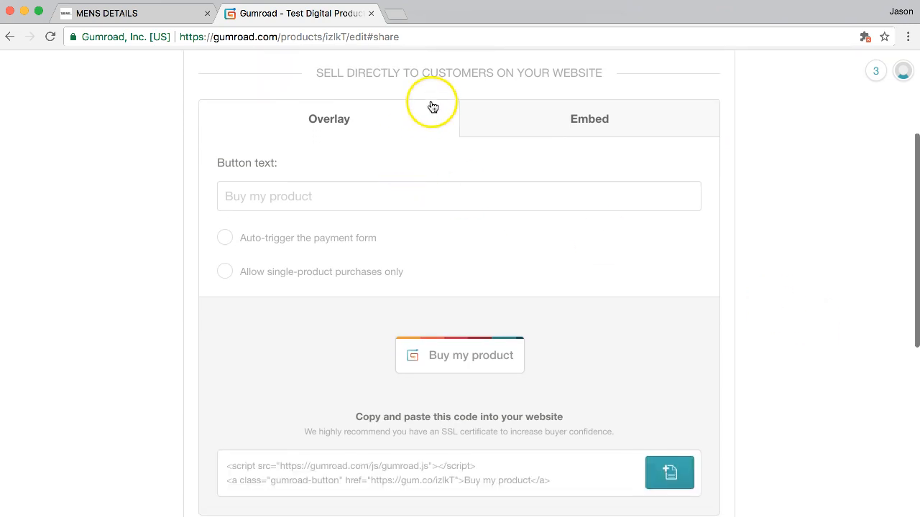
click(619, 129)
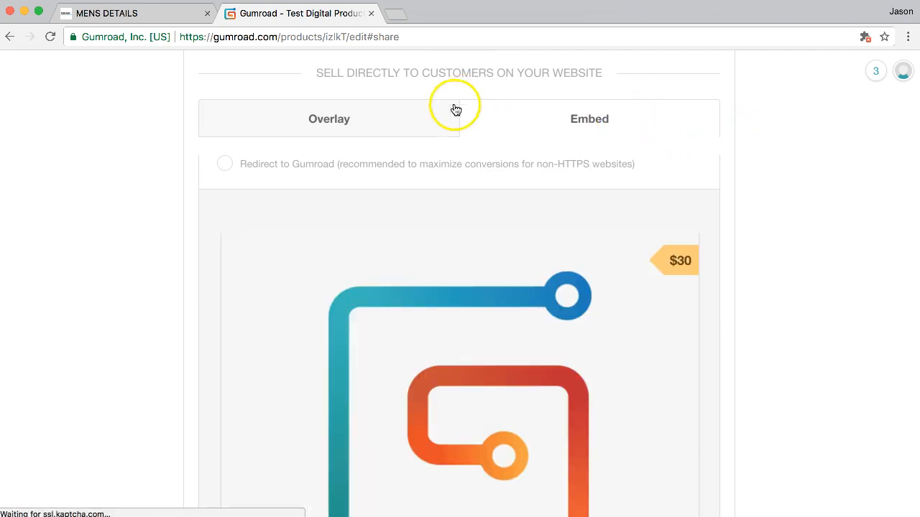
click(428, 122)
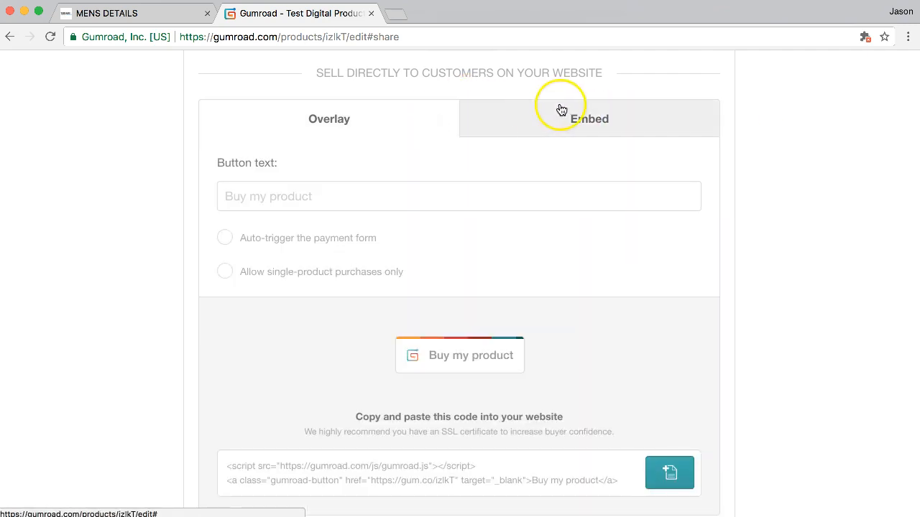
click(639, 131)
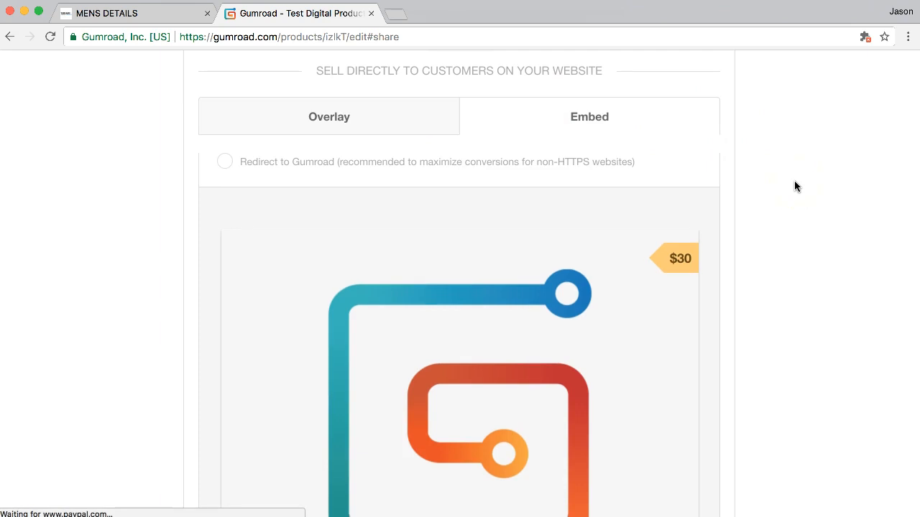
Check the $30 Embed preview and copy the gum.co/izlkT link again
scroll(794, 180, down, 5)
scroll(794, 181, down, 2)
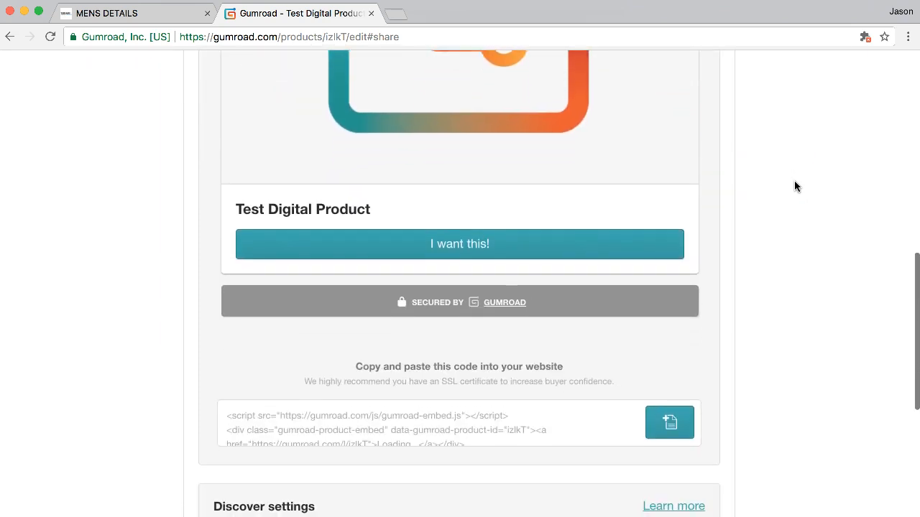
scroll(794, 181, up, 6)
scroll(794, 186, down, 6)
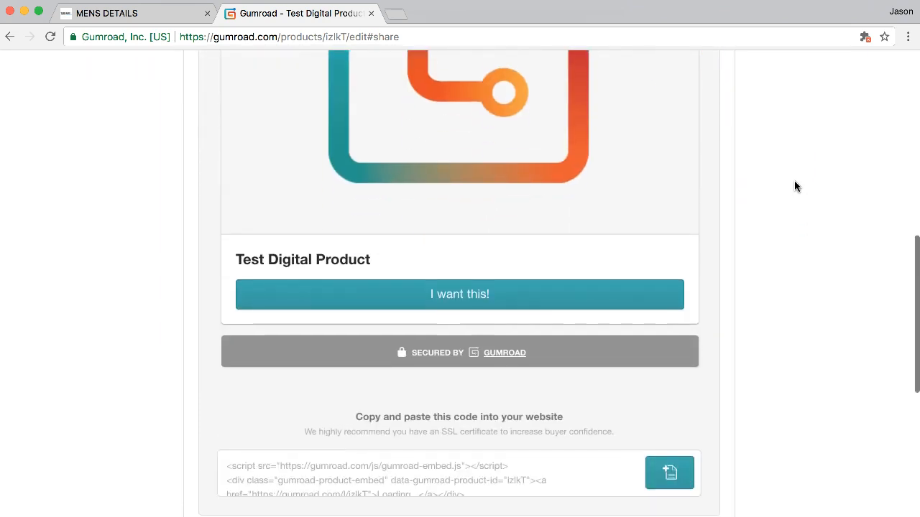
click(499, 289)
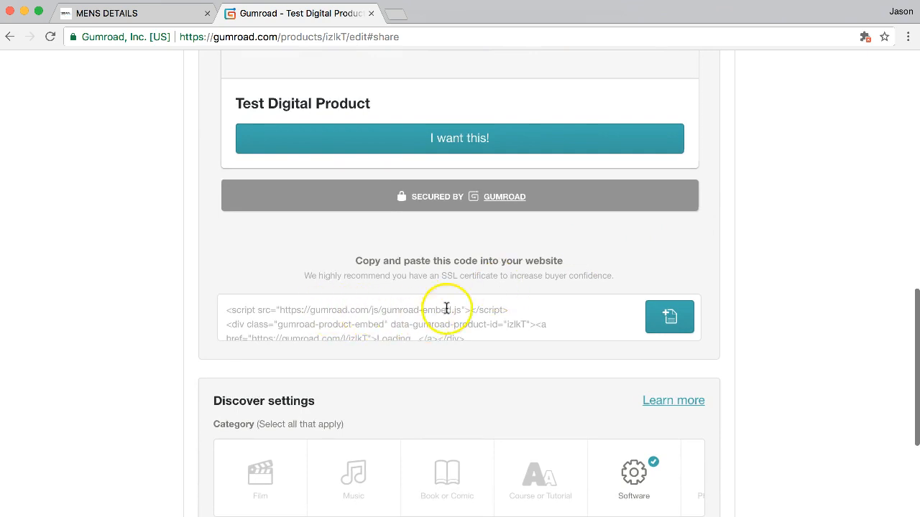
scroll(785, 273, up, 5)
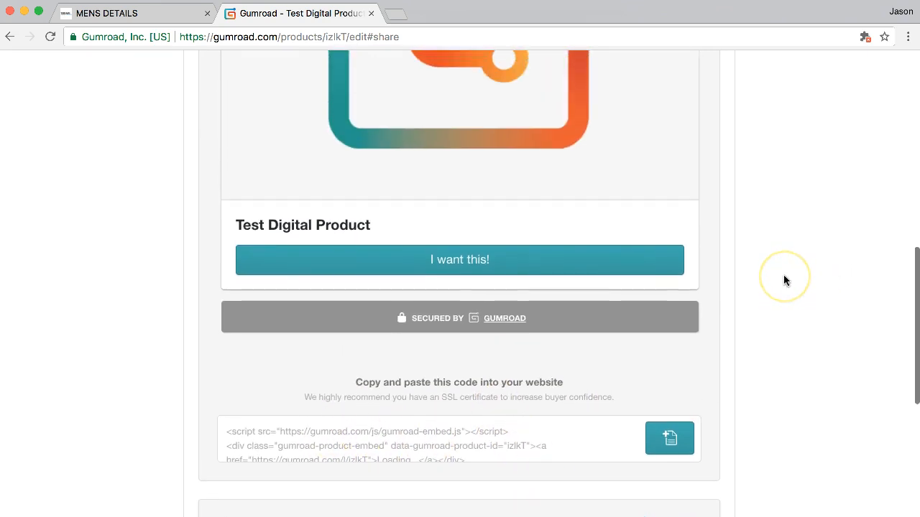
scroll(785, 279, up, 5)
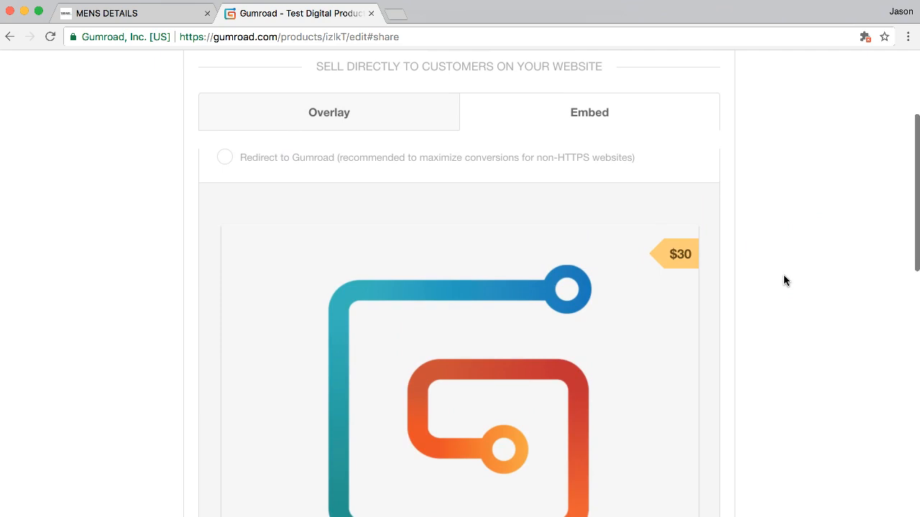
scroll(785, 281, up, 2)
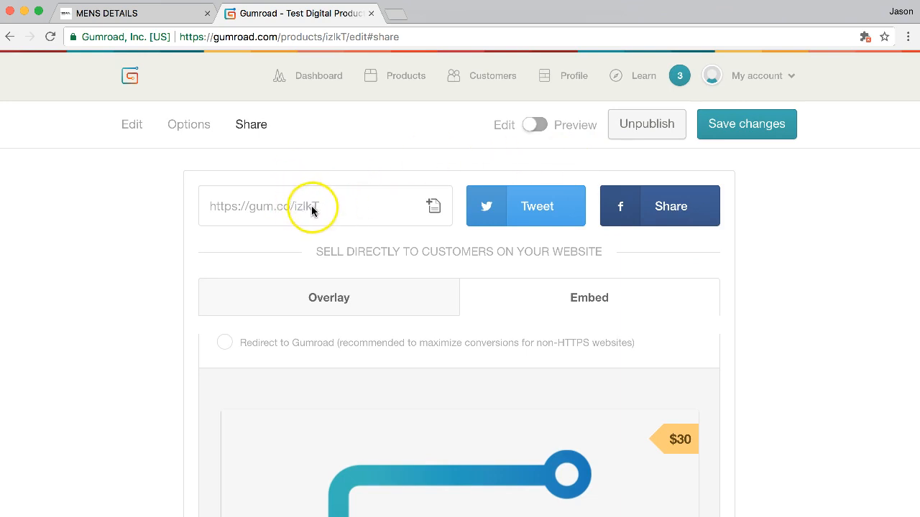
click(433, 210)
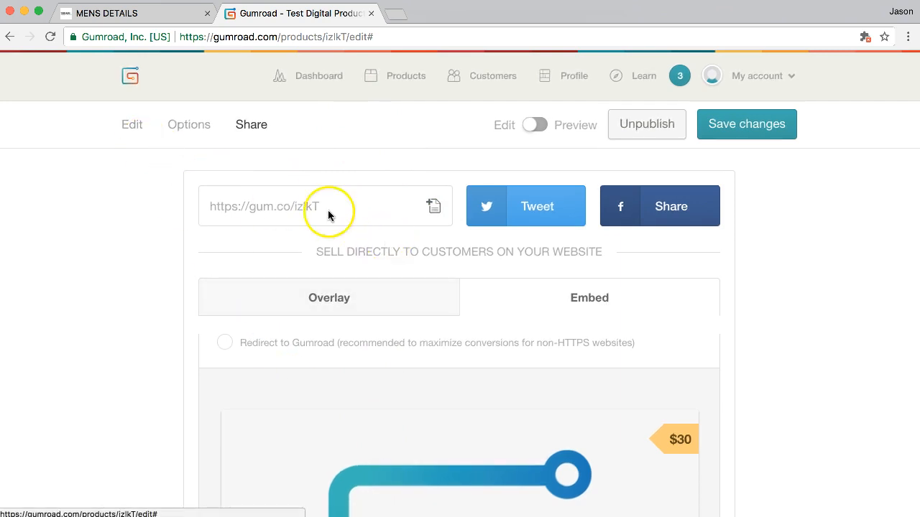
Switch to Adobe Muse, set the Home page to the 1200 breakpoint, and show the Library
click(25, 14)
click(225, 147)
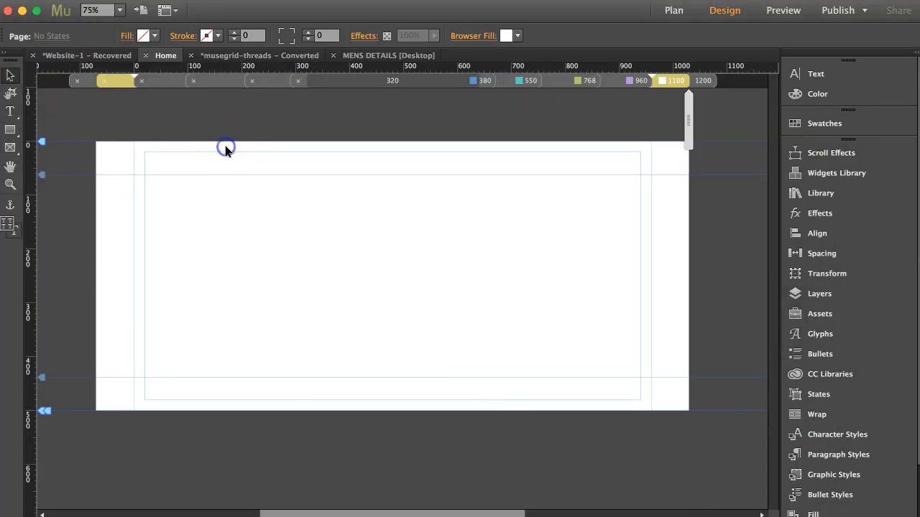
click(702, 79)
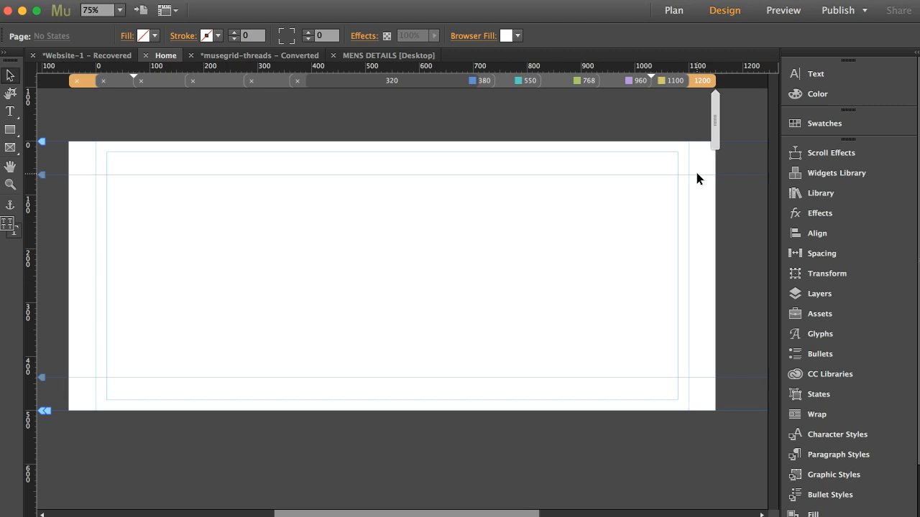
click(812, 192)
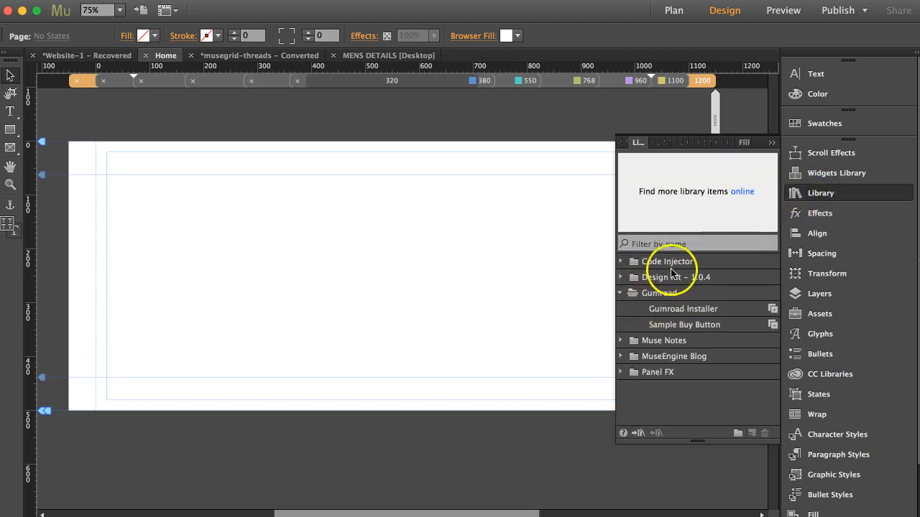
Drop Gumroad Installer at the page's top-left, toggle Disable Shopping Cart, and close the Library
click(686, 313)
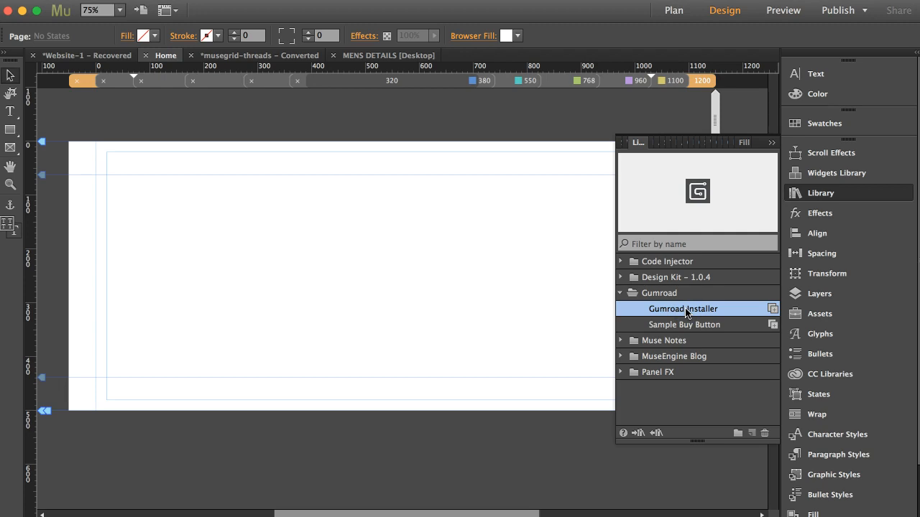
click(746, 310)
drag(746, 310, 80, 133)
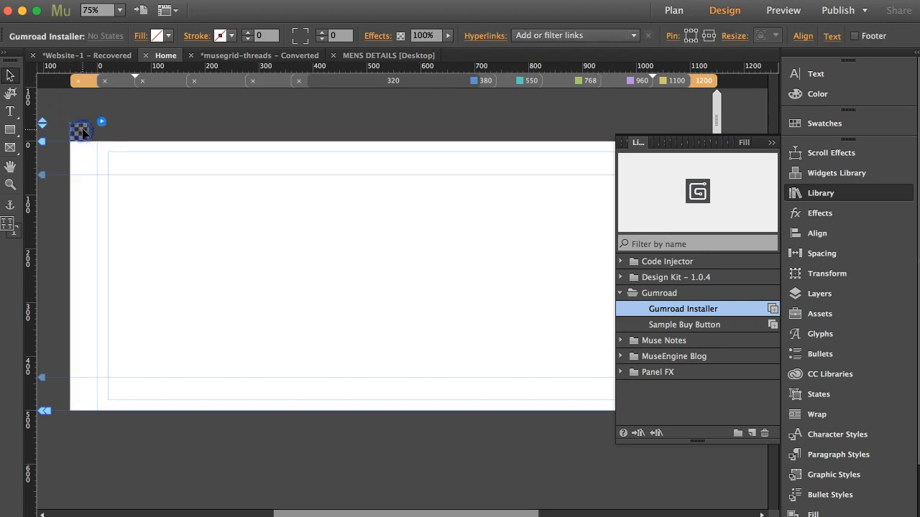
click(82, 136)
click(101, 124)
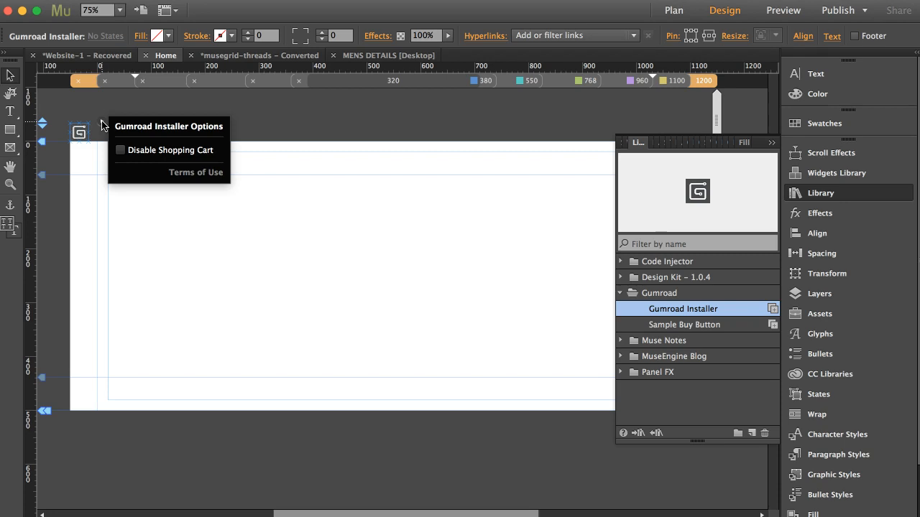
click(122, 156)
click(321, 143)
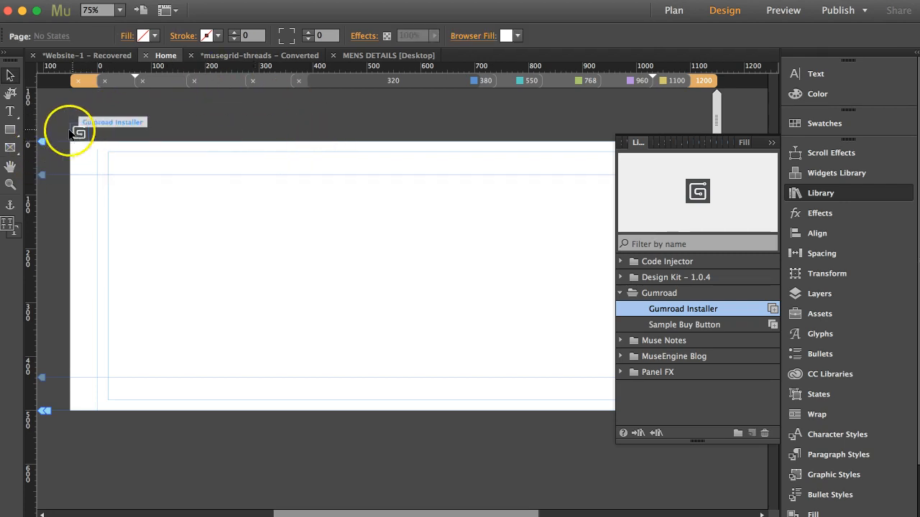
click(708, 327)
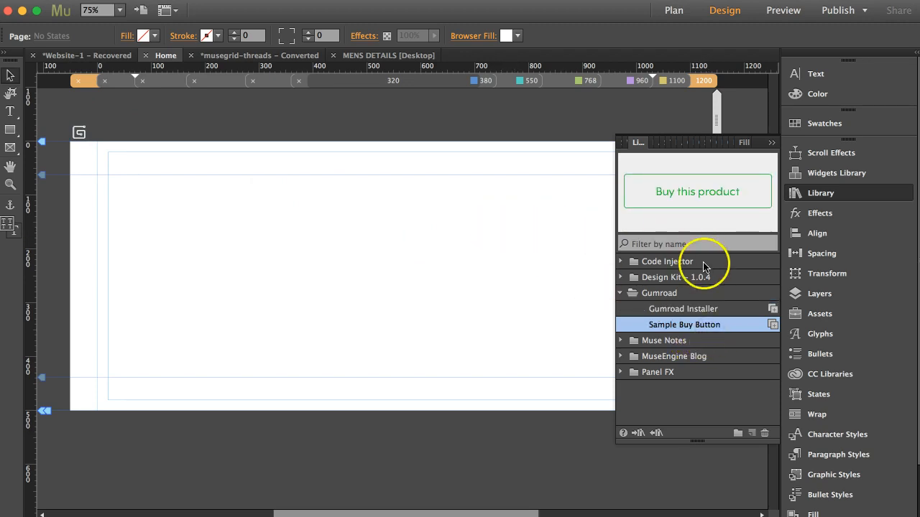
click(770, 143)
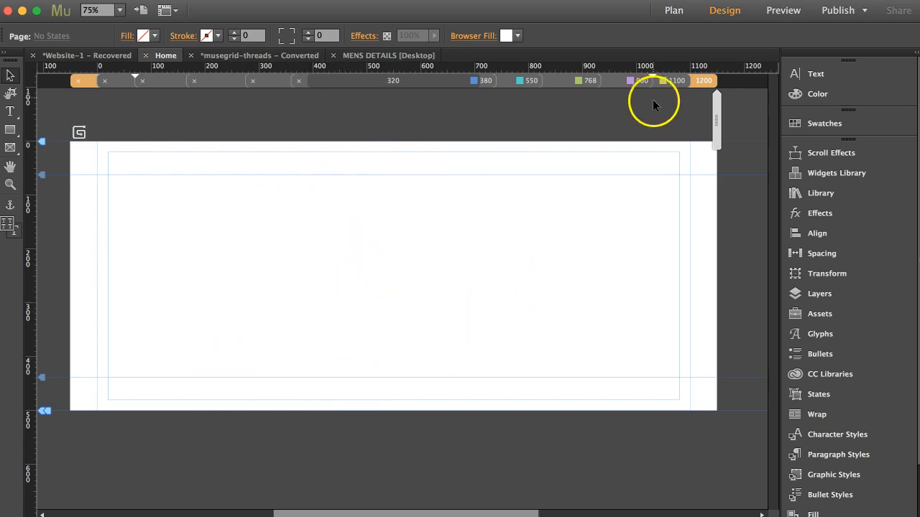
Draw a text frame near the page centre with the text Buy Now
click(11, 112)
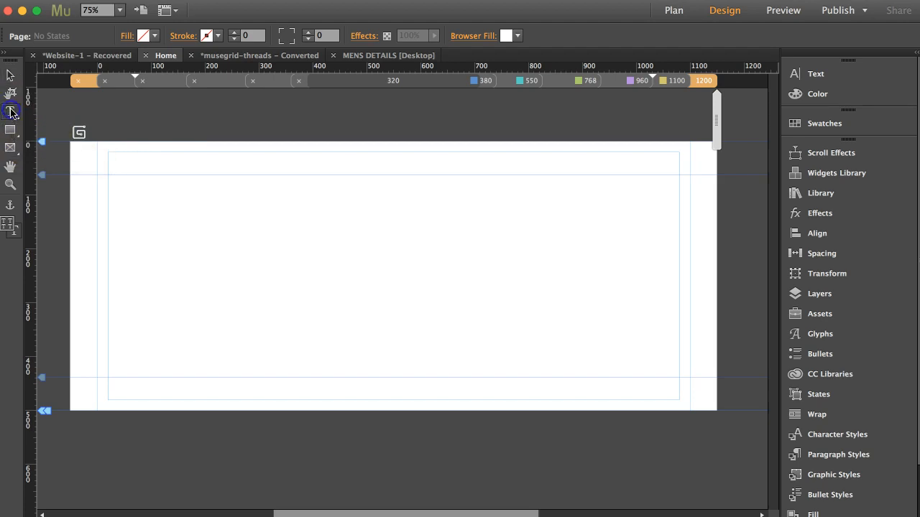
drag(366, 213, 482, 250)
click(657, 167)
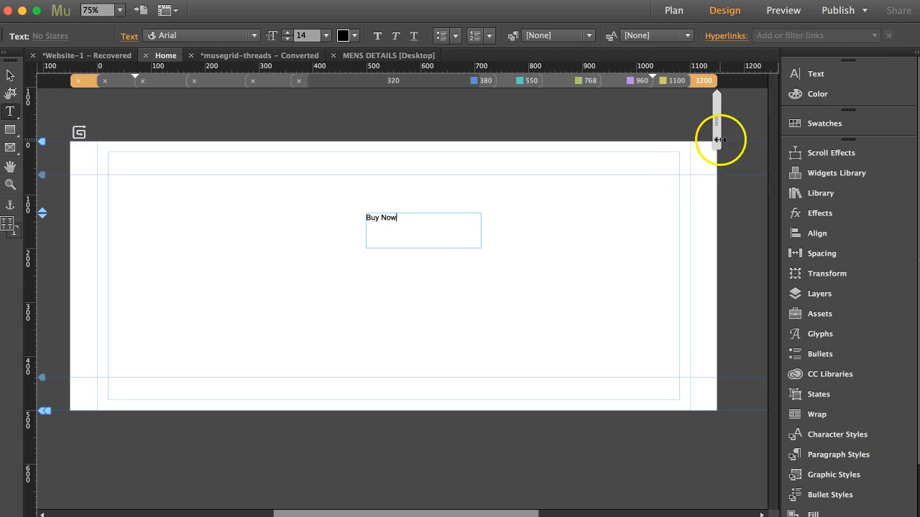
key(Escape)
Format the Buy Now text as white, centred, bold and all uppercase
click(807, 85)
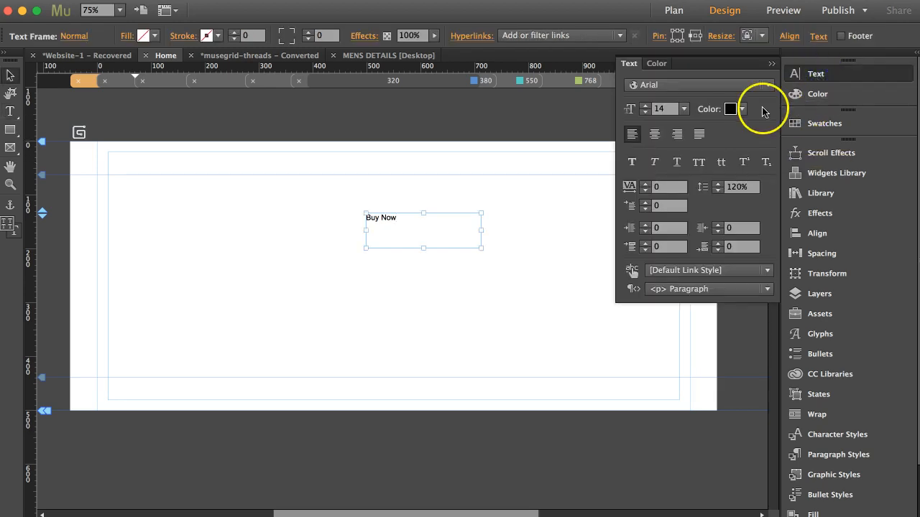
click(731, 109)
click(875, 129)
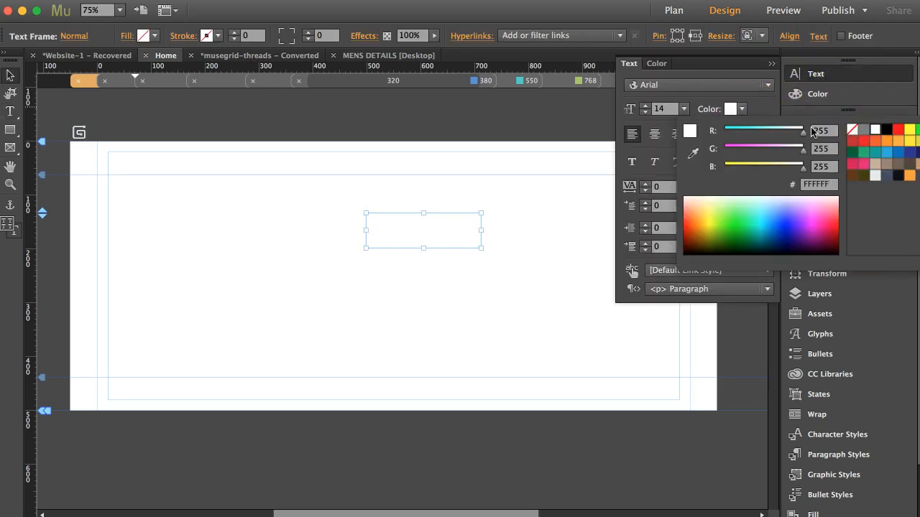
click(697, 101)
click(654, 134)
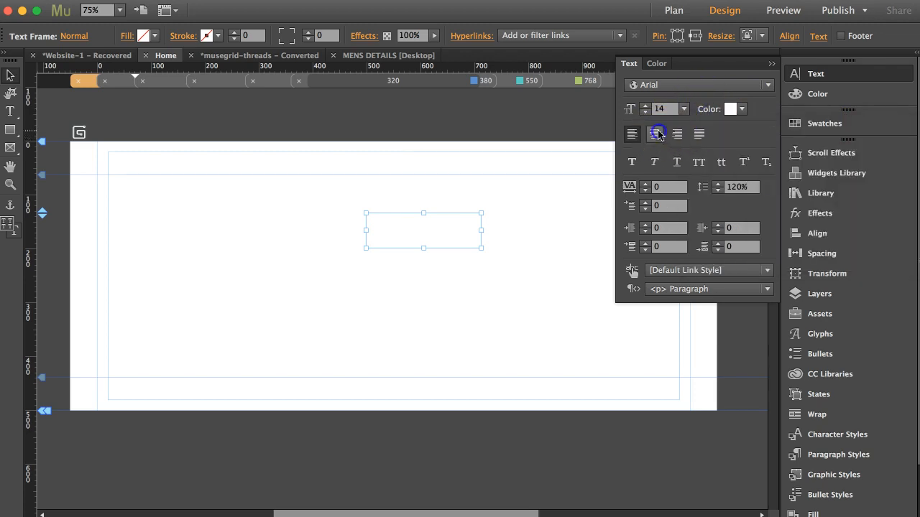
click(635, 166)
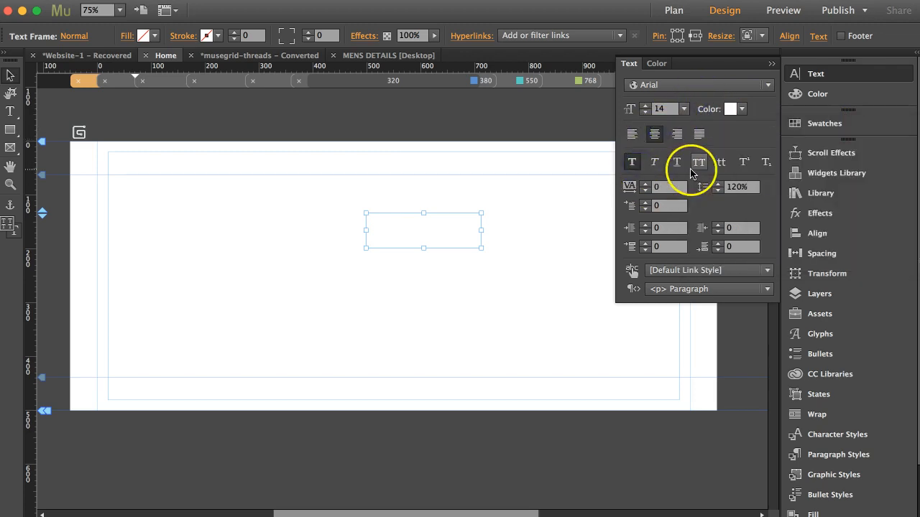
click(703, 170)
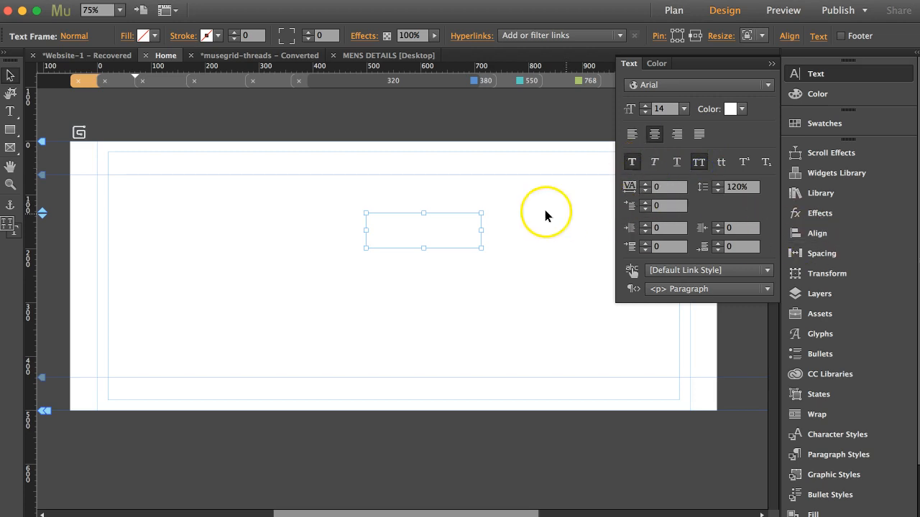
Fill the Buy Now text frame with solid blue
click(124, 35)
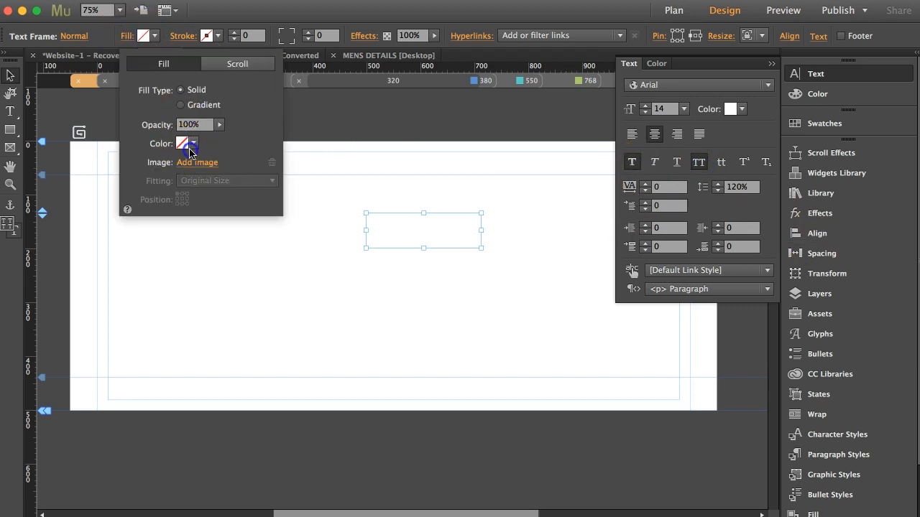
click(193, 145)
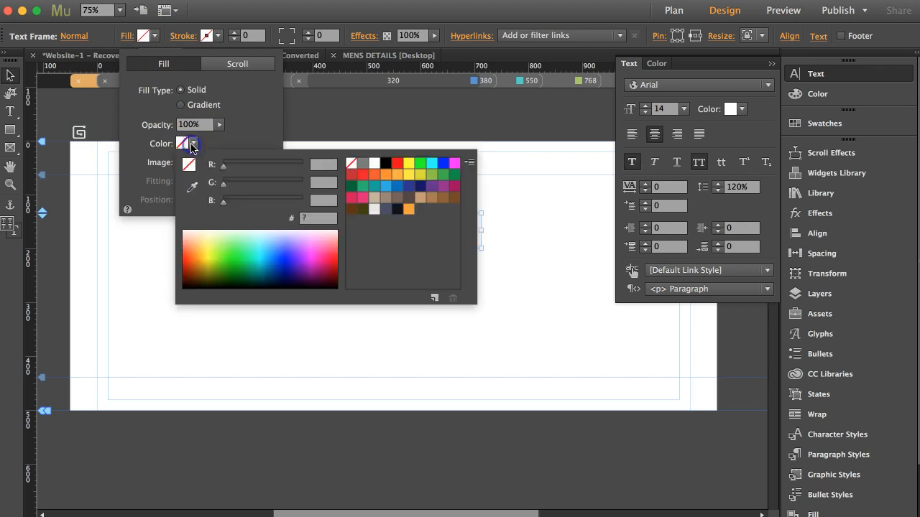
click(398, 187)
click(479, 117)
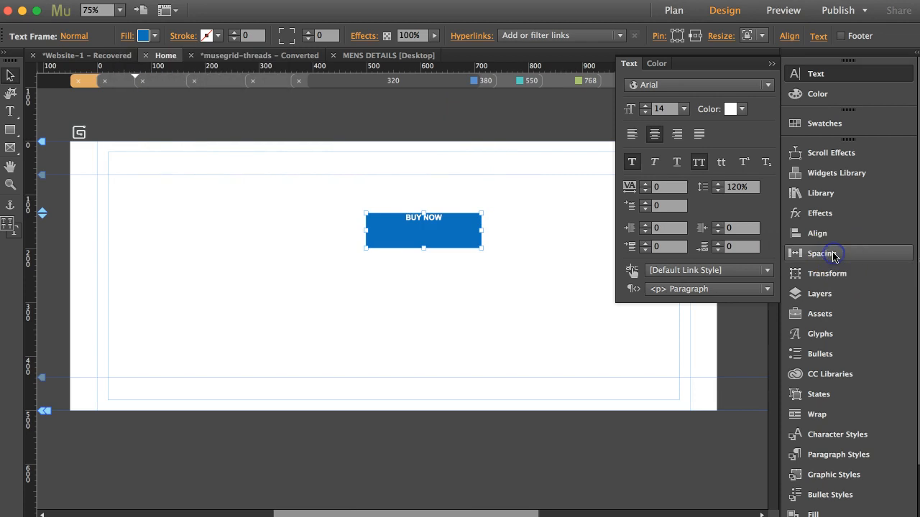
Set linked padding of 20 px on all sides of the BUY NOW frame
click(822, 253)
click(658, 174)
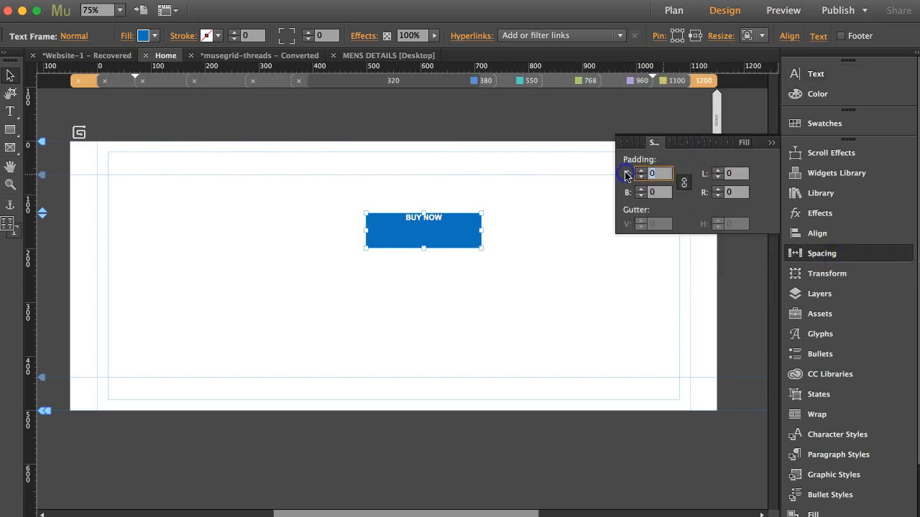
text(2)
key(Return)
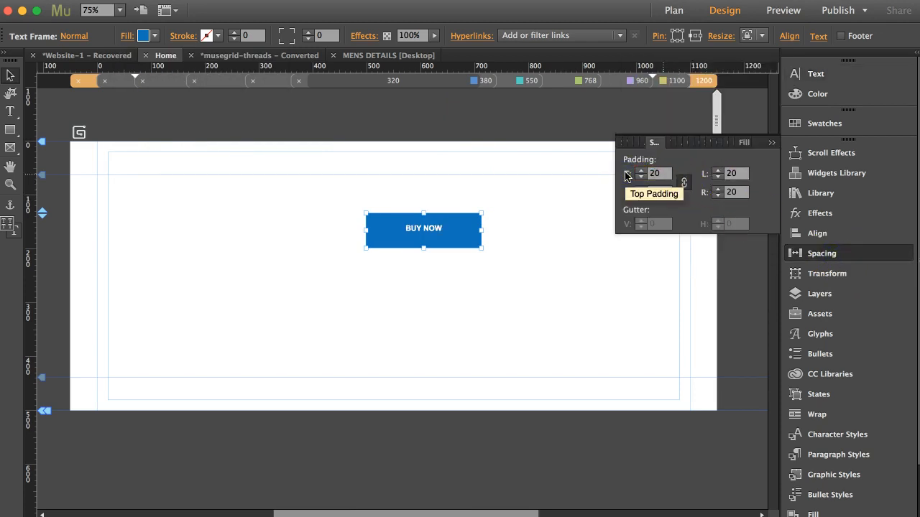
Shorten the BUY NOW button's height so the label sits centred, then reselect it
drag(423, 248, 424, 243)
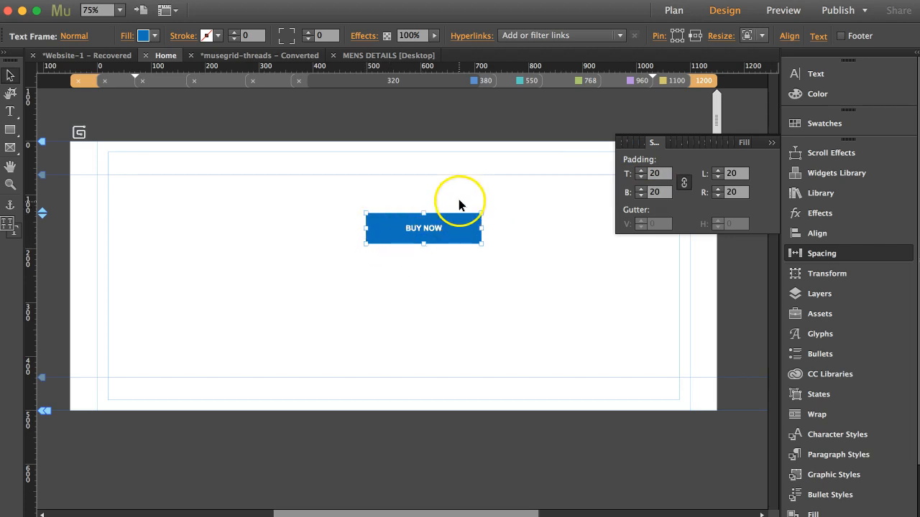
click(458, 200)
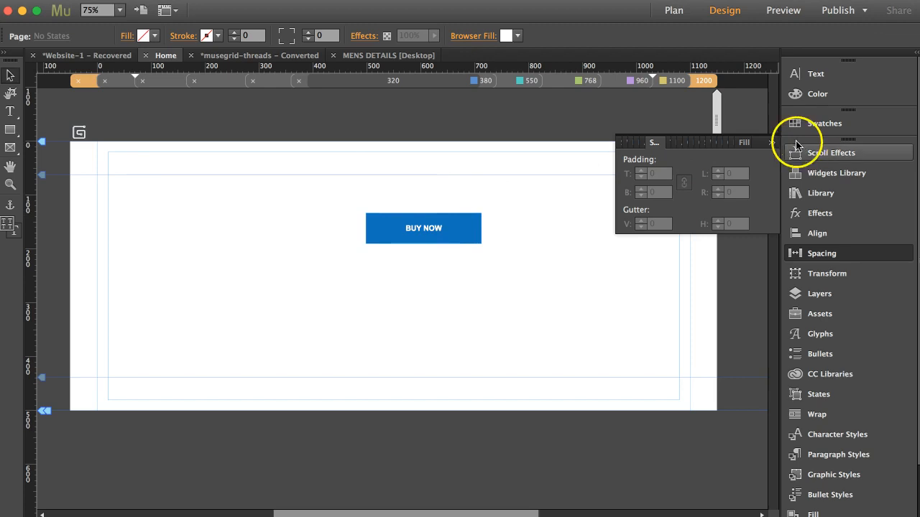
click(769, 147)
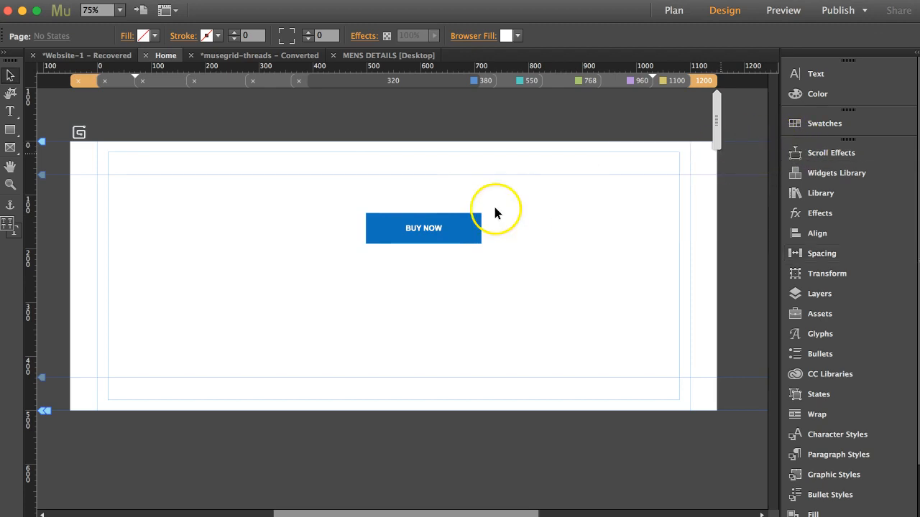
click(457, 217)
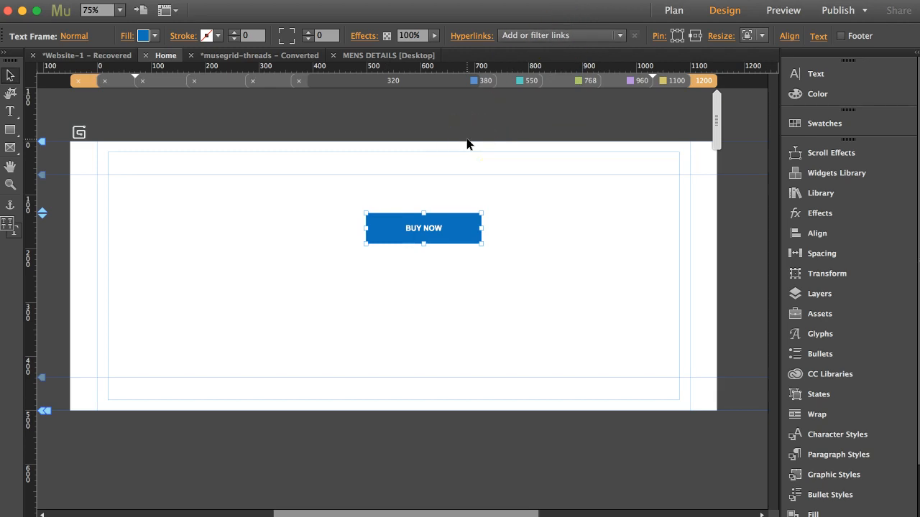
click(551, 36)
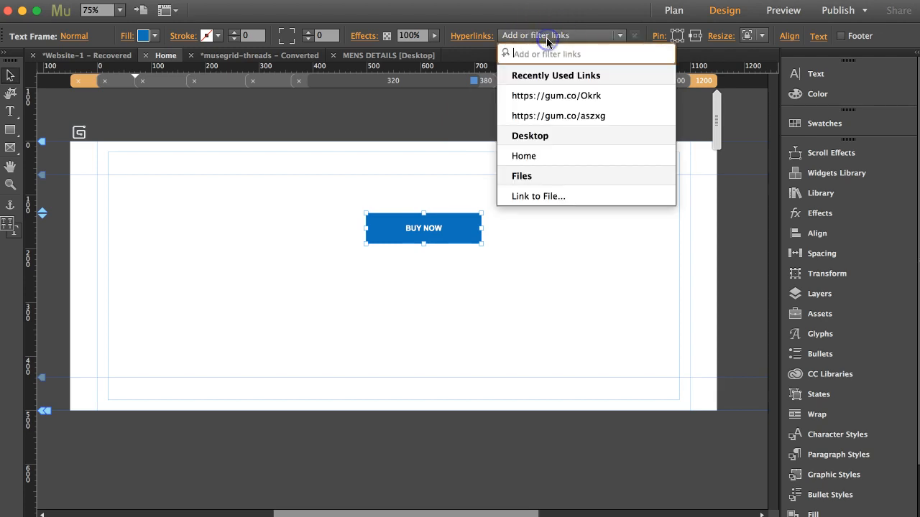
click(404, 231)
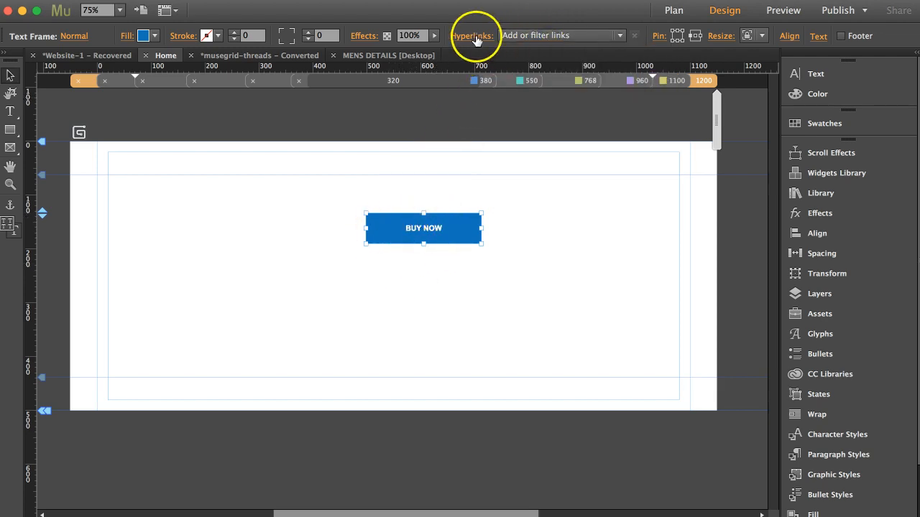
click(533, 37)
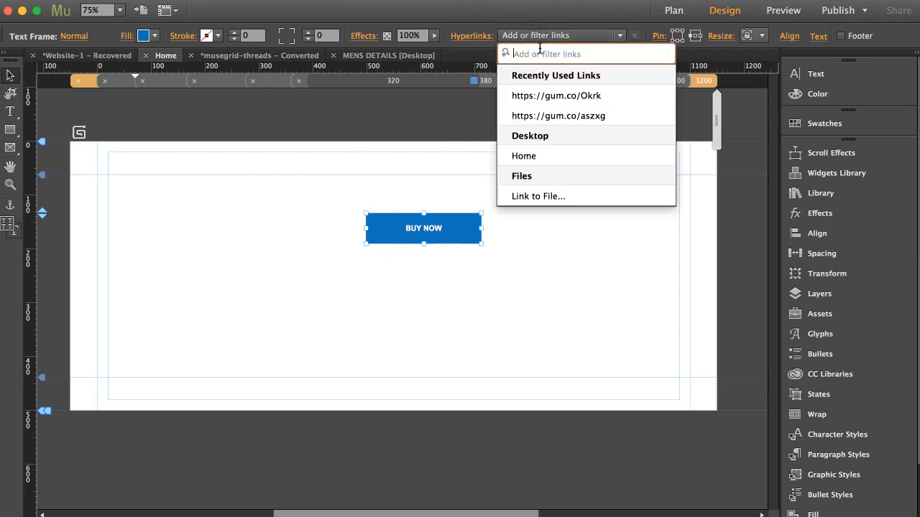
text(https://gum.co/izlkT)
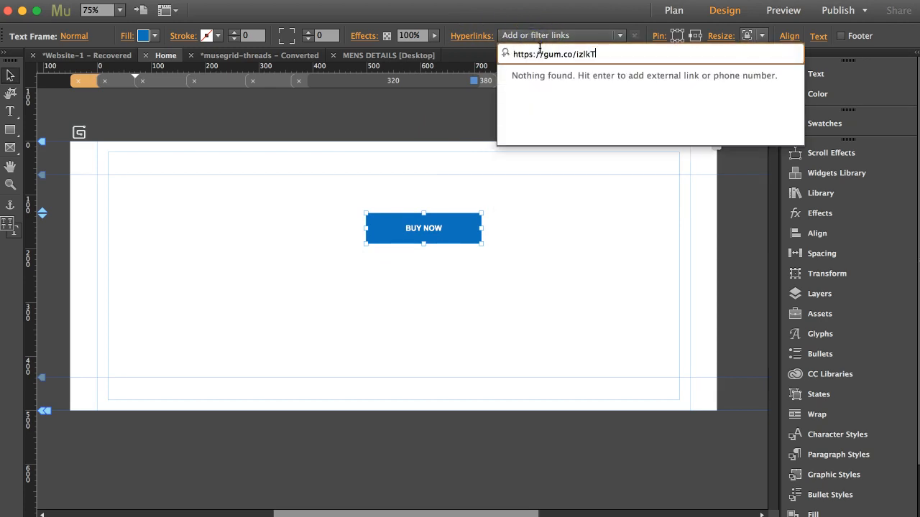
key(Return)
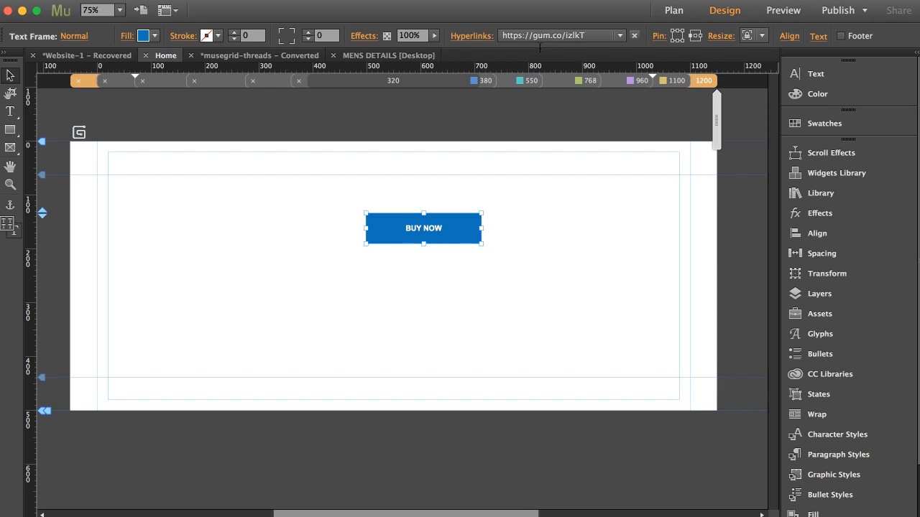
key(super+alt+e)
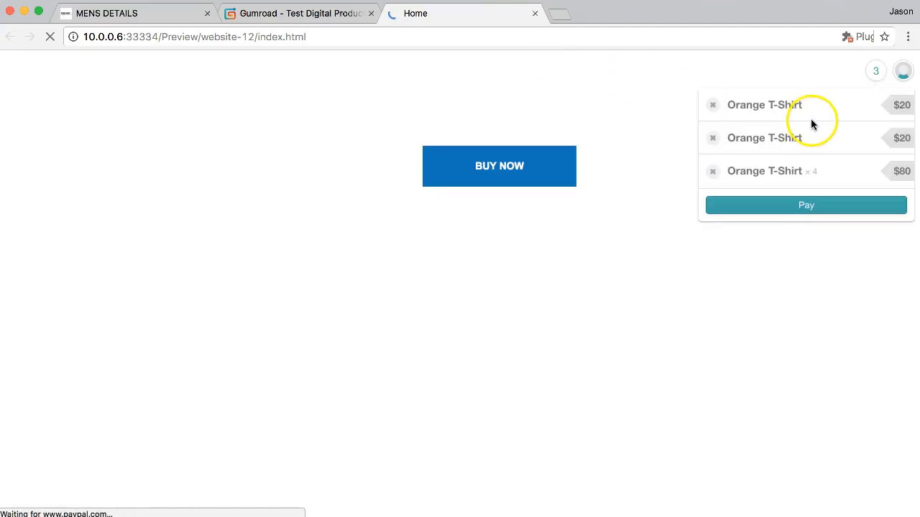
Remove the three existing items, including the Orange T-Shirt, from the Gumroad cart
click(713, 107)
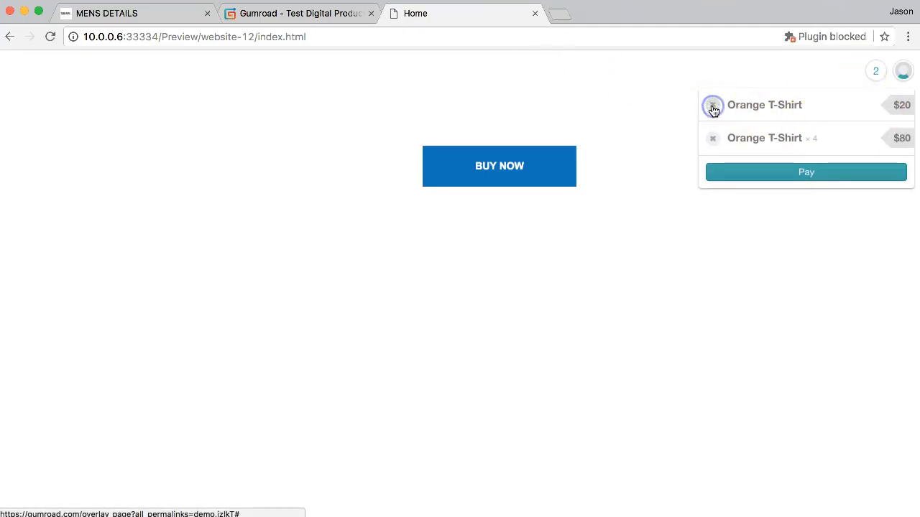
click(713, 107)
click(712, 106)
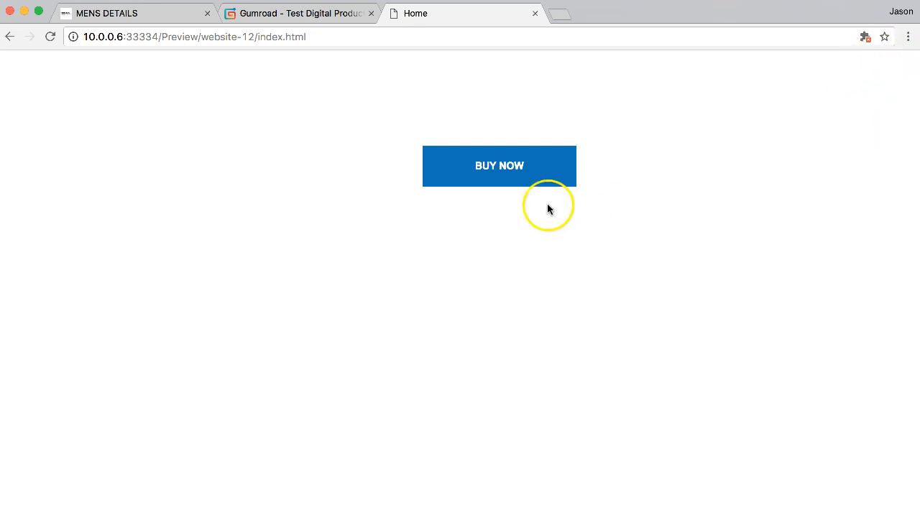
Open the product overlay from BUY NOW and add the $30 Test Digital Product to the cart
click(484, 180)
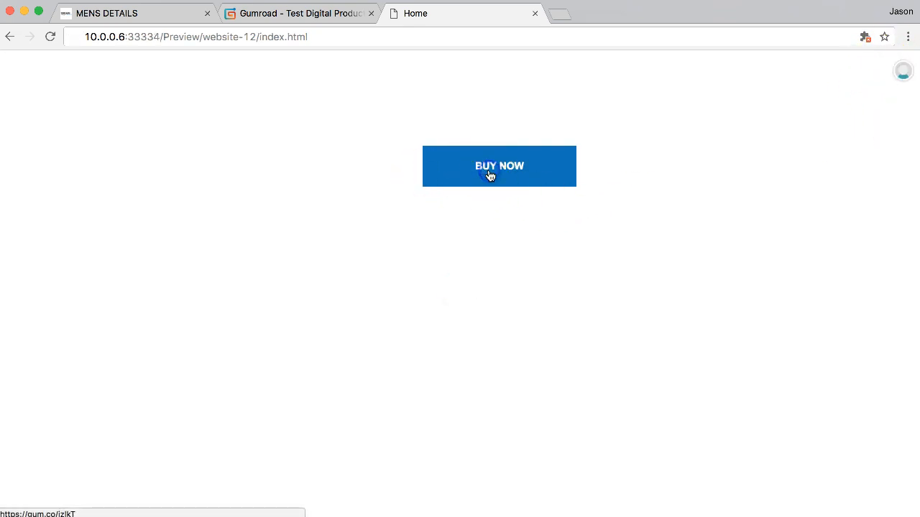
scroll(581, 279, down, 4)
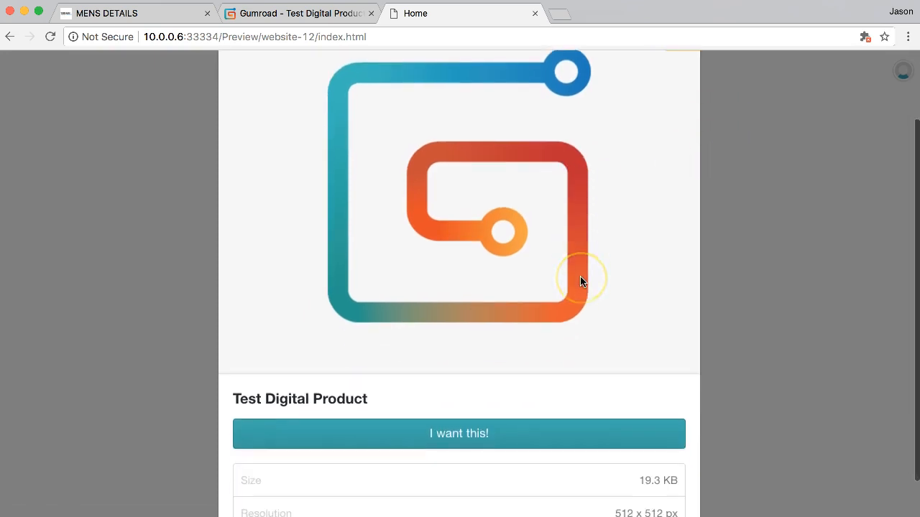
click(417, 386)
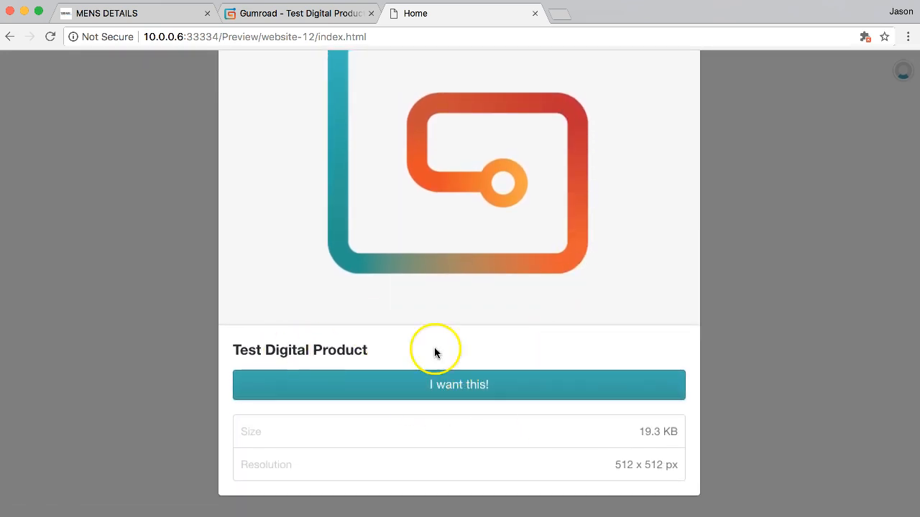
click(483, 388)
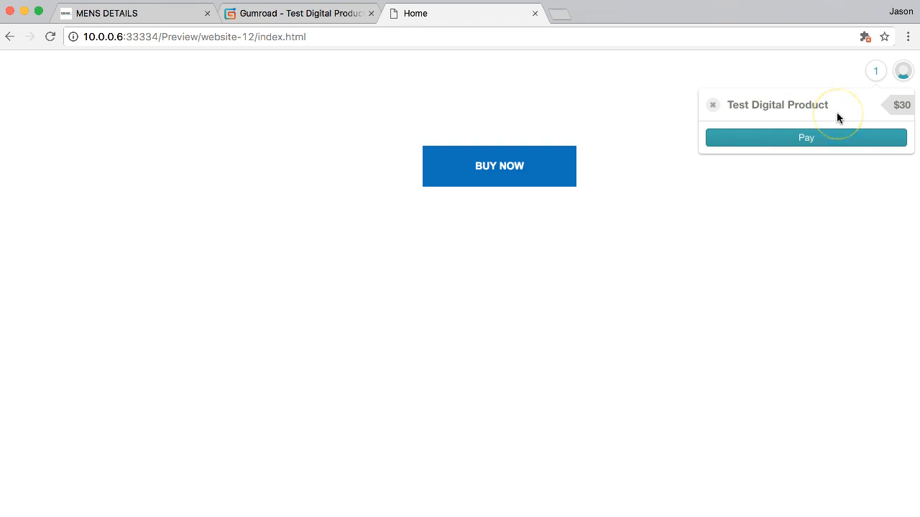
Open the $30 checkout, try the card number field, then cancel and close the preview
click(803, 138)
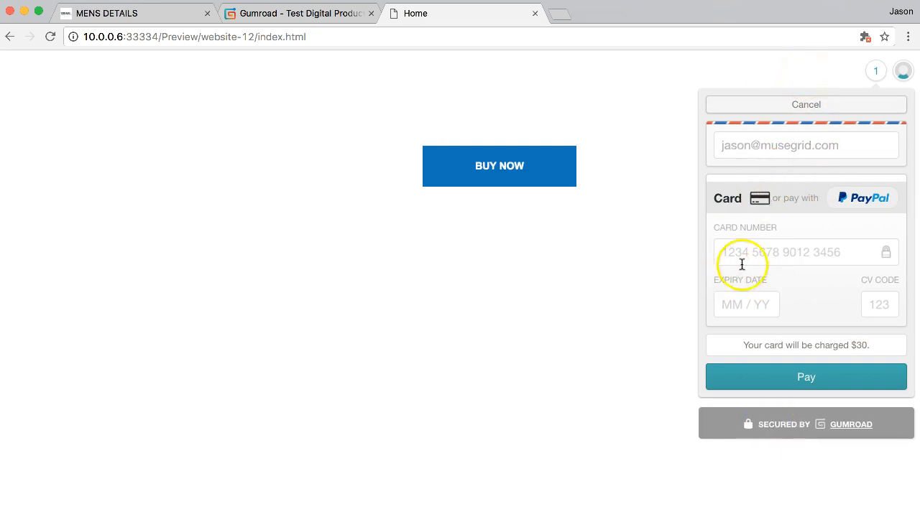
click(766, 260)
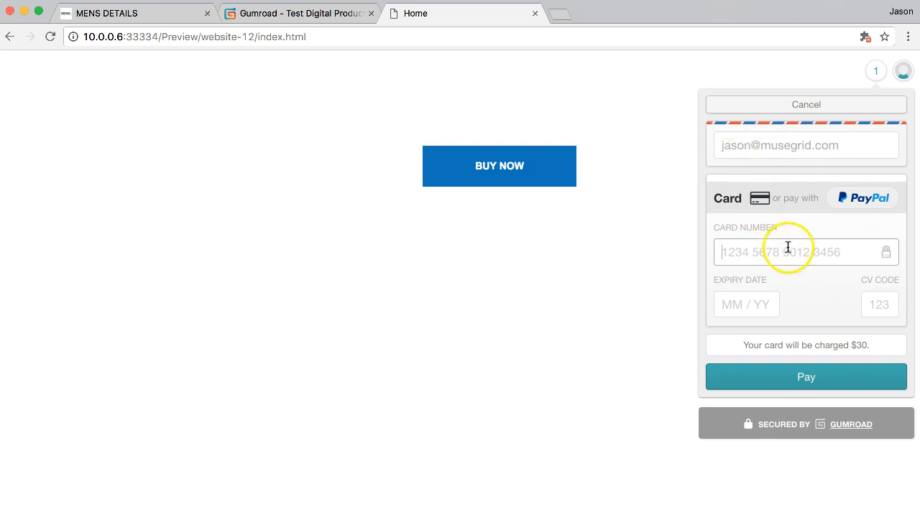
click(875, 72)
click(874, 75)
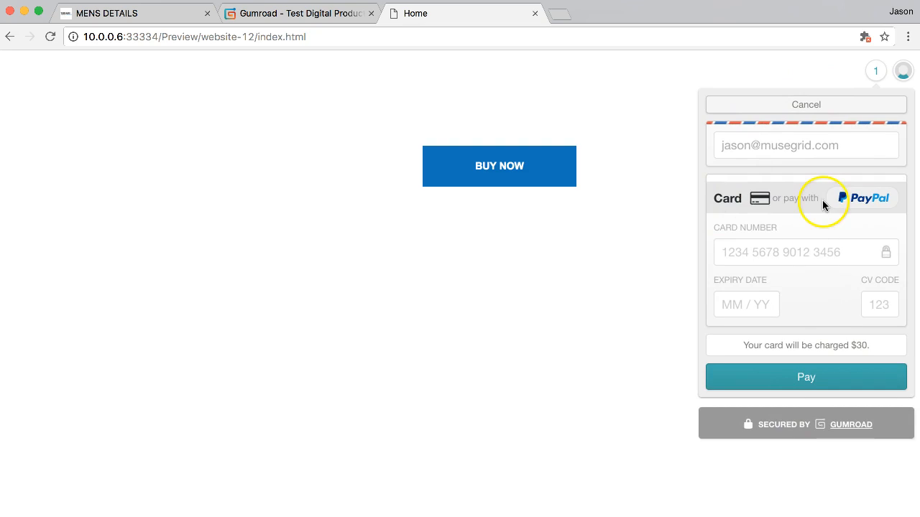
click(817, 108)
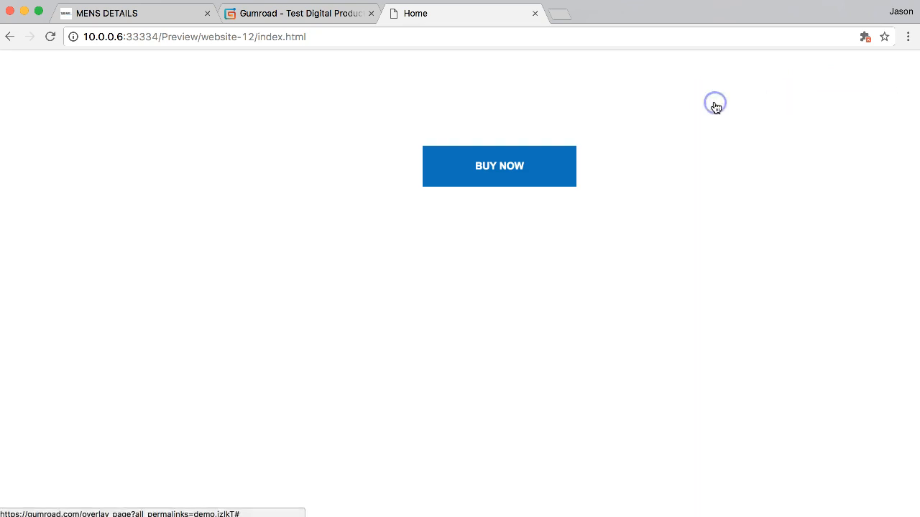
click(535, 15)
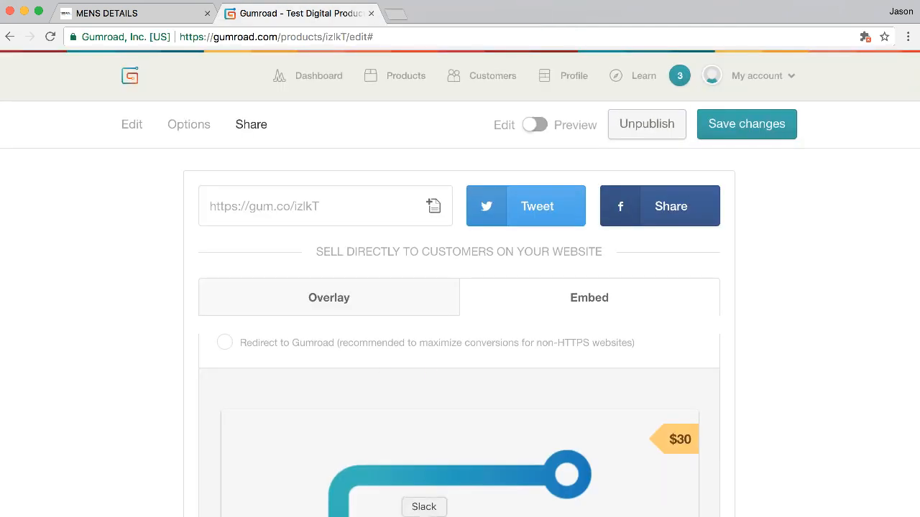
Check Disable Shopping Cart in the Gumroad Installer widget options, then preview the Home page again
click(443, 510)
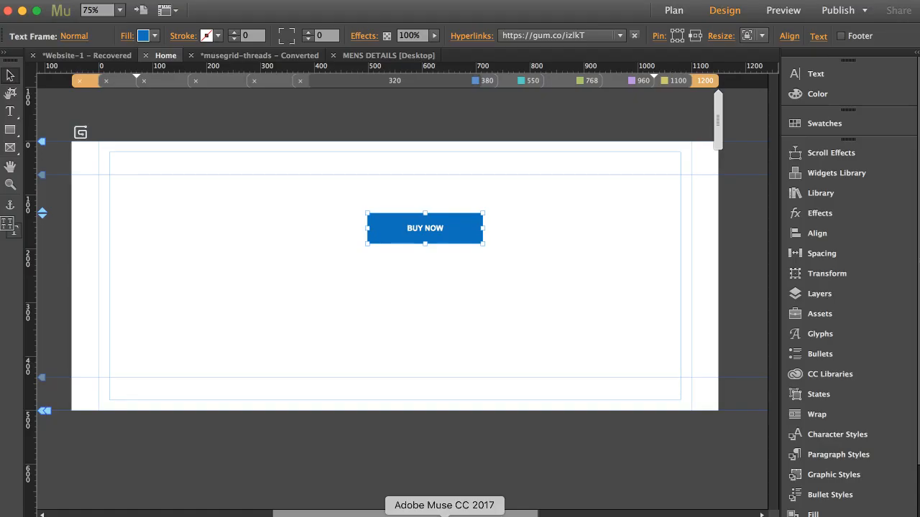
click(81, 133)
click(103, 124)
click(123, 151)
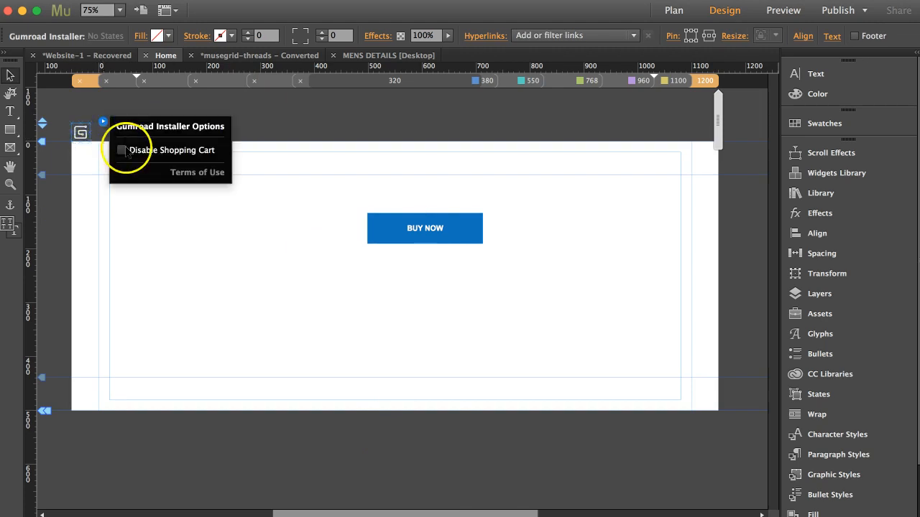
click(333, 118)
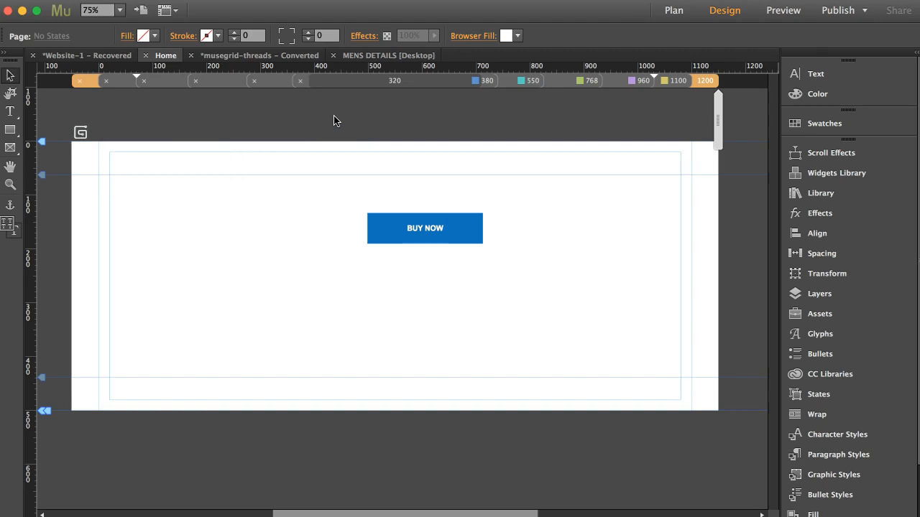
key(super+alt+e)
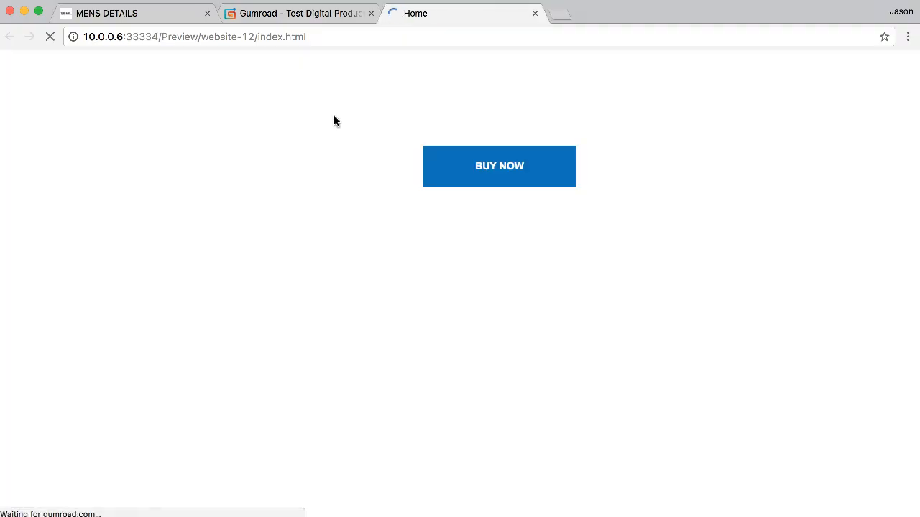
Confirm BUY NOW and 'I want this!' go directly to the $30 payment form, then return to Gumroad
click(496, 164)
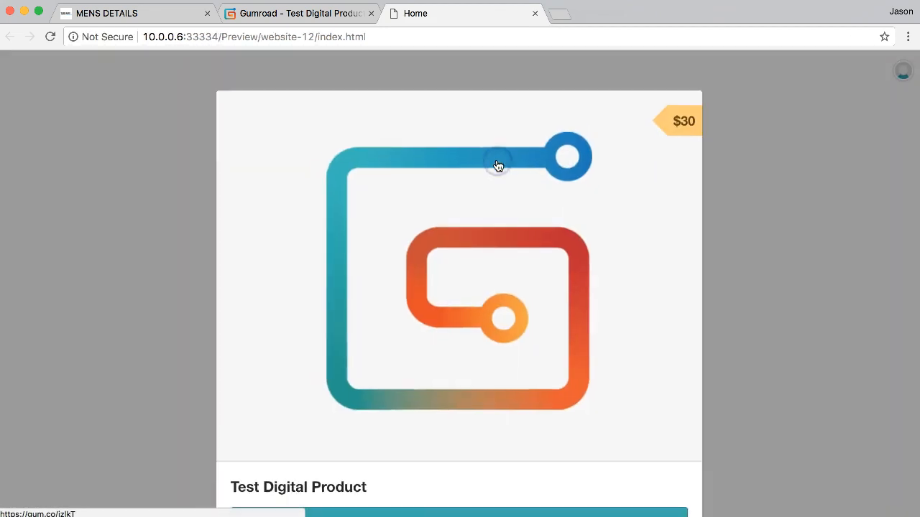
scroll(606, 229, down, 3)
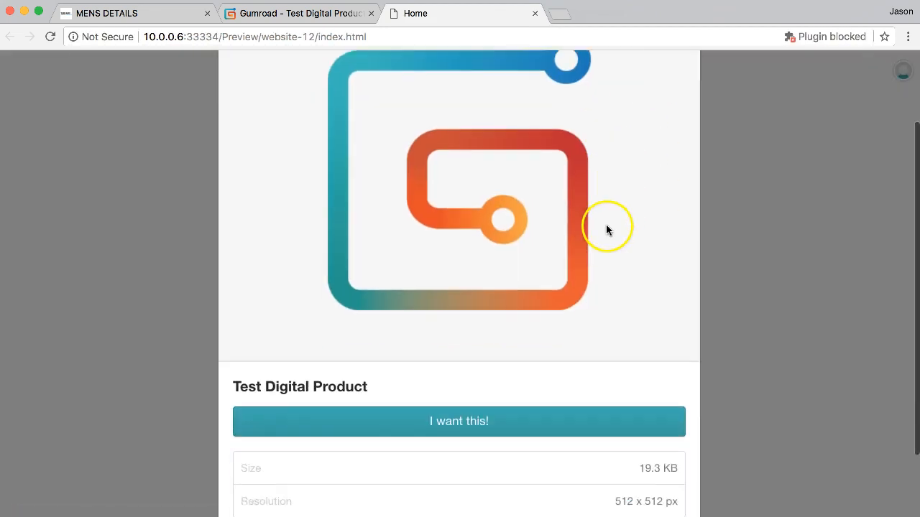
scroll(605, 230, down, 1)
scroll(575, 360, up, 1)
scroll(576, 359, down, 2)
click(513, 396)
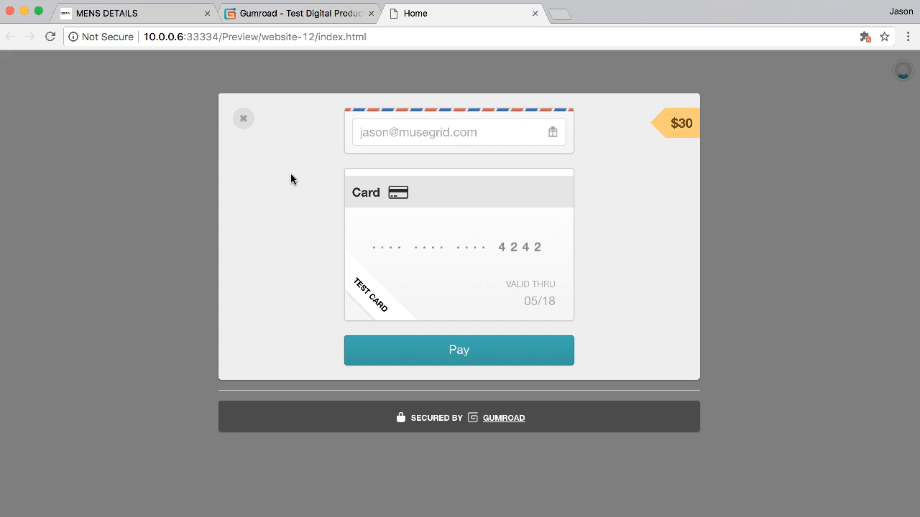
click(244, 119)
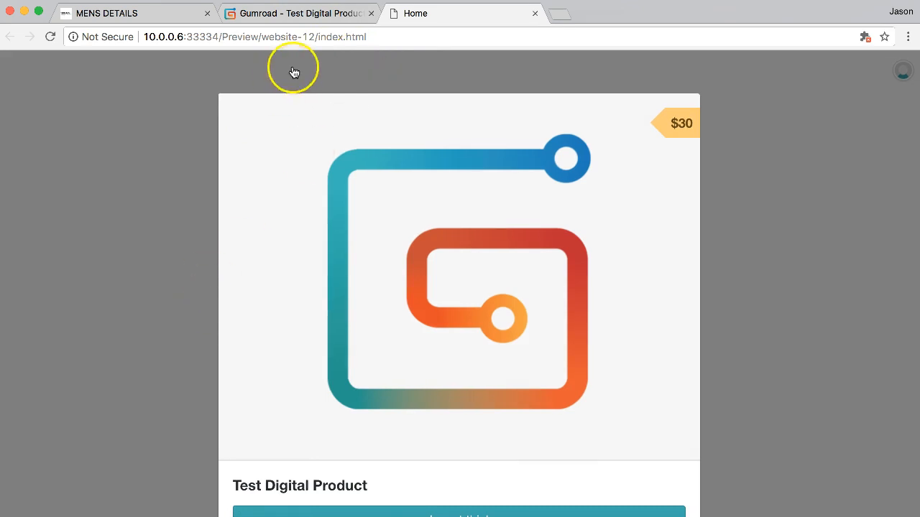
click(314, 13)
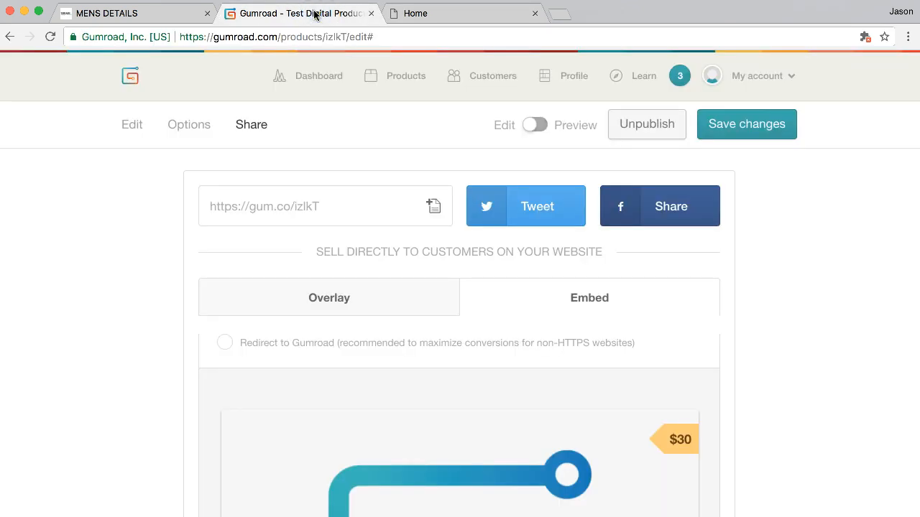
Create a new one-off physical product named Tshirt
click(406, 82)
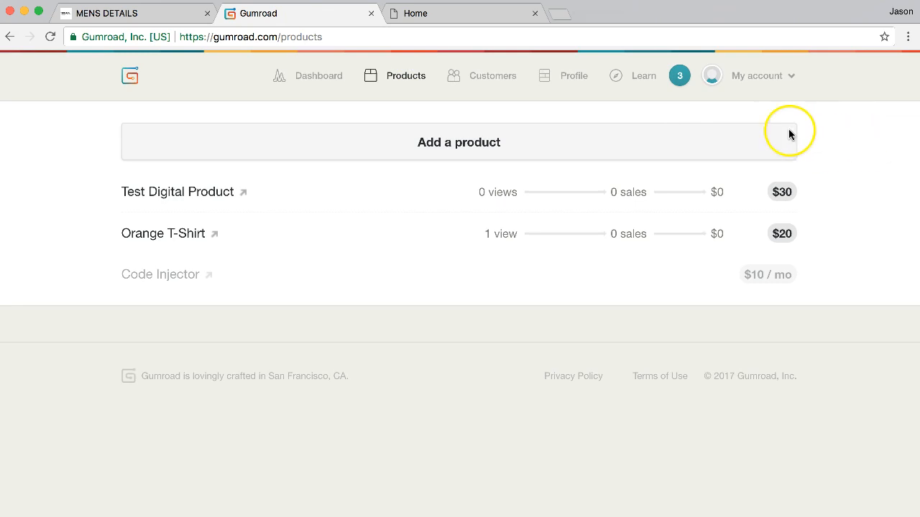
click(470, 142)
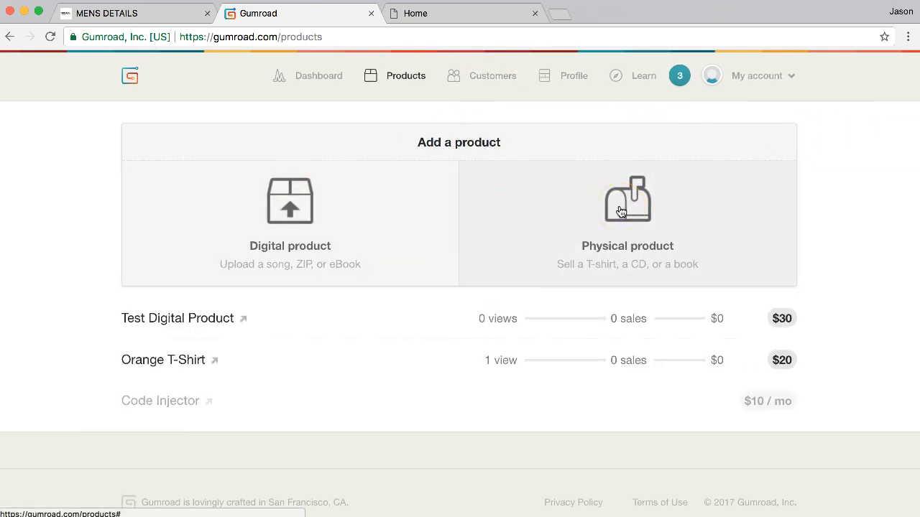
click(621, 211)
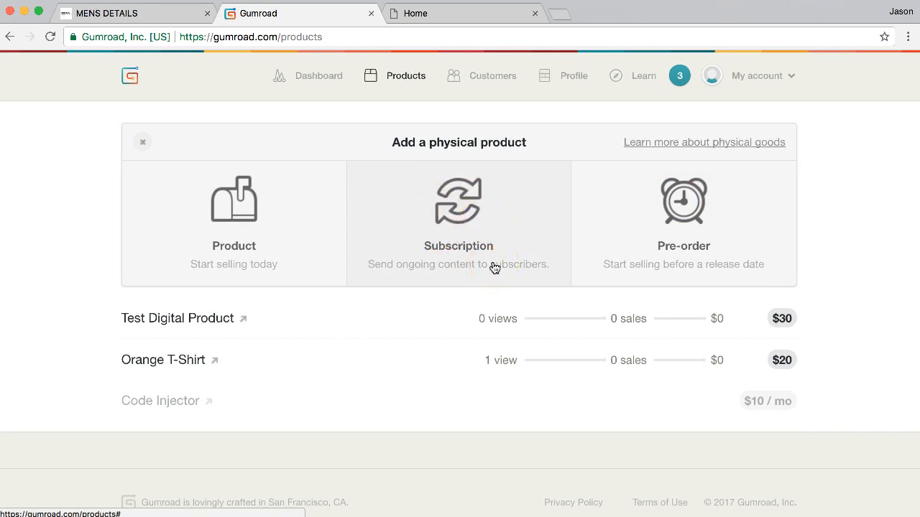
click(236, 201)
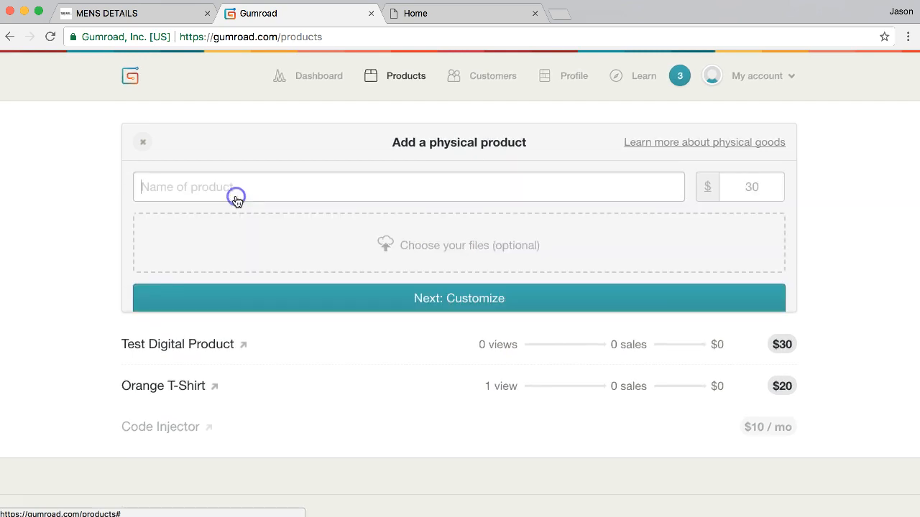
click(236, 196)
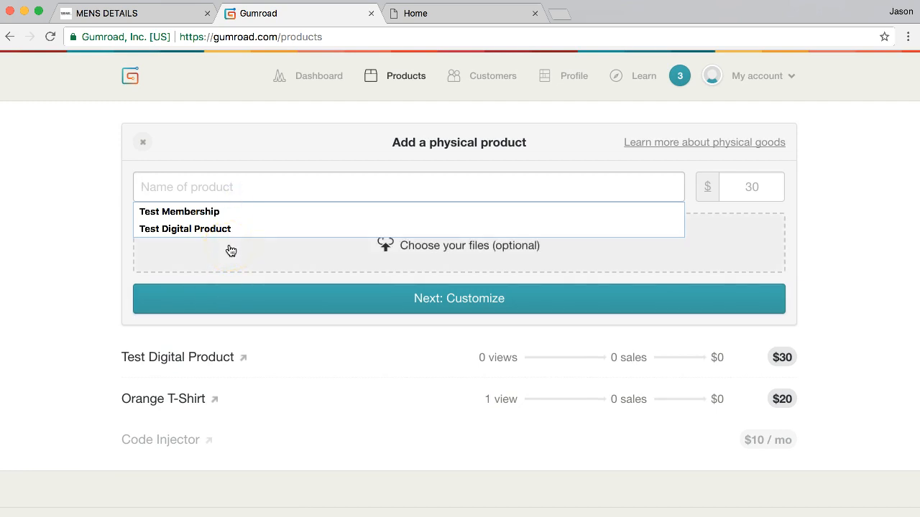
text(Tshirt)
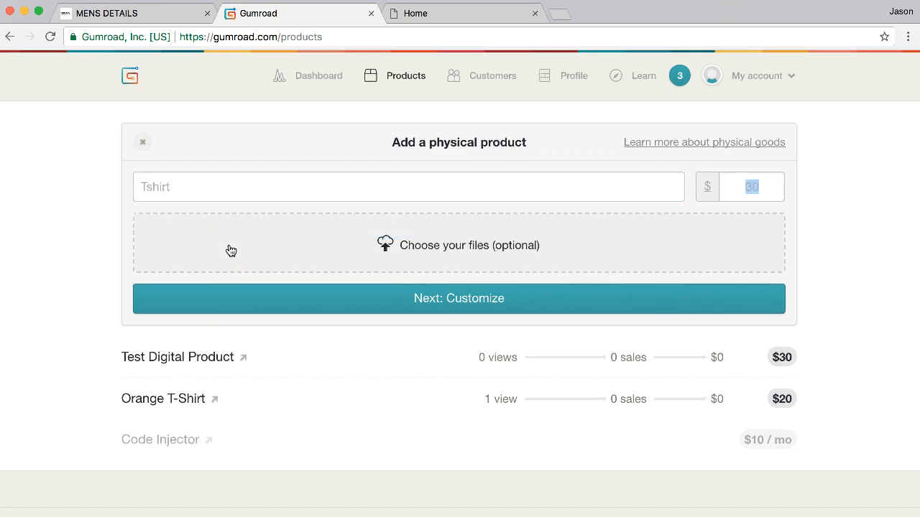
click(386, 297)
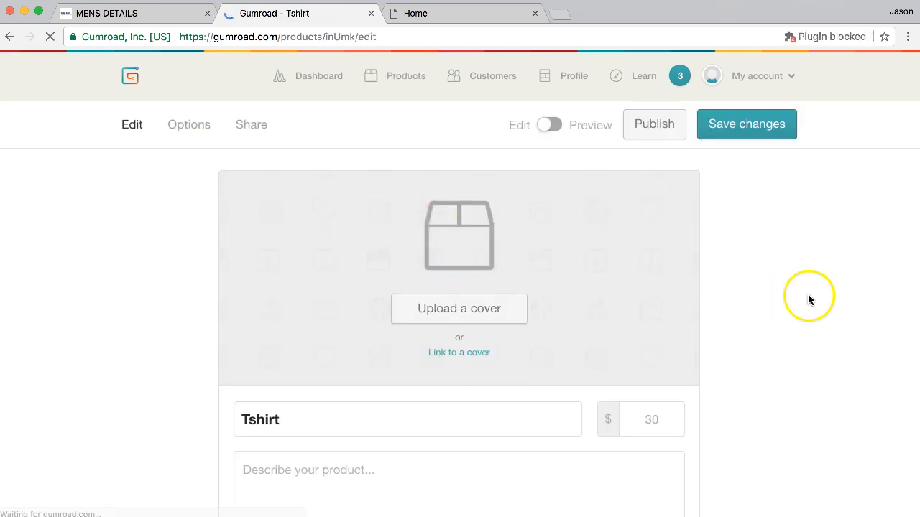
Upload photo-product-01.jpg from Downloads as the Tshirt's cover image and open its Options
click(471, 317)
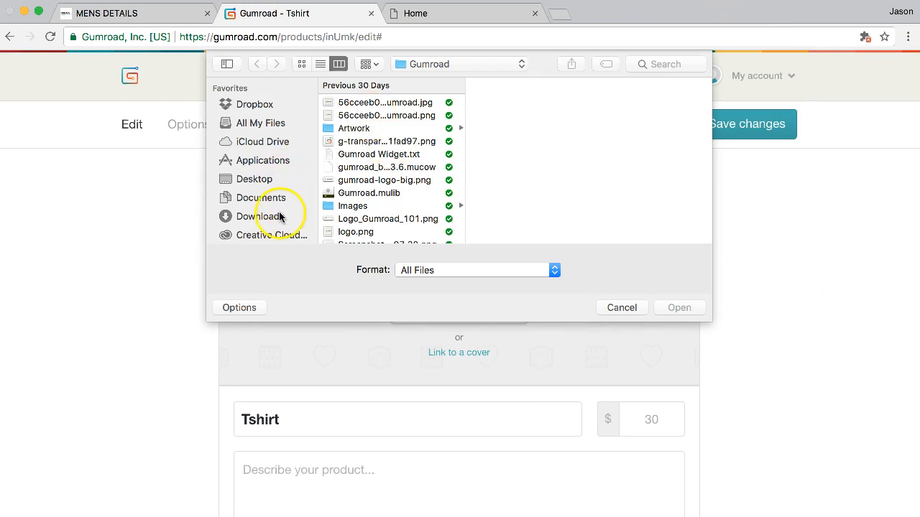
click(284, 215)
double_click(368, 153)
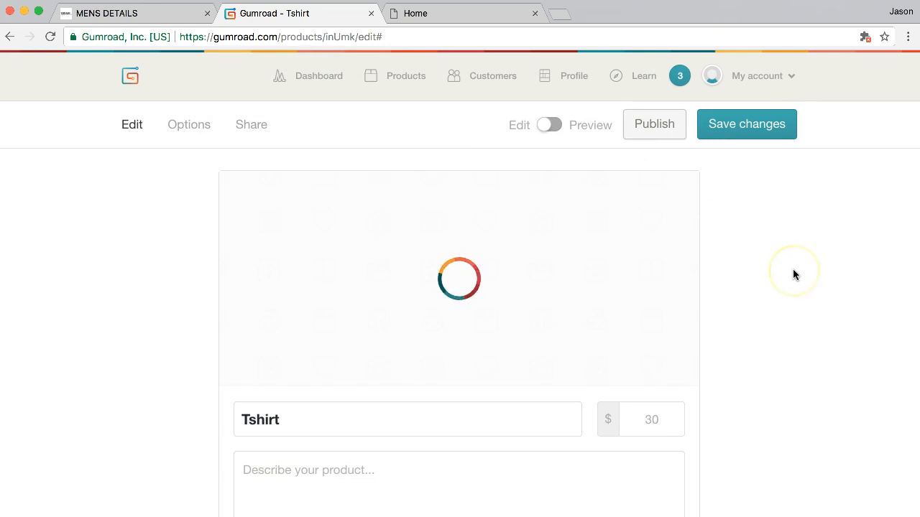
scroll(794, 275, down, 4)
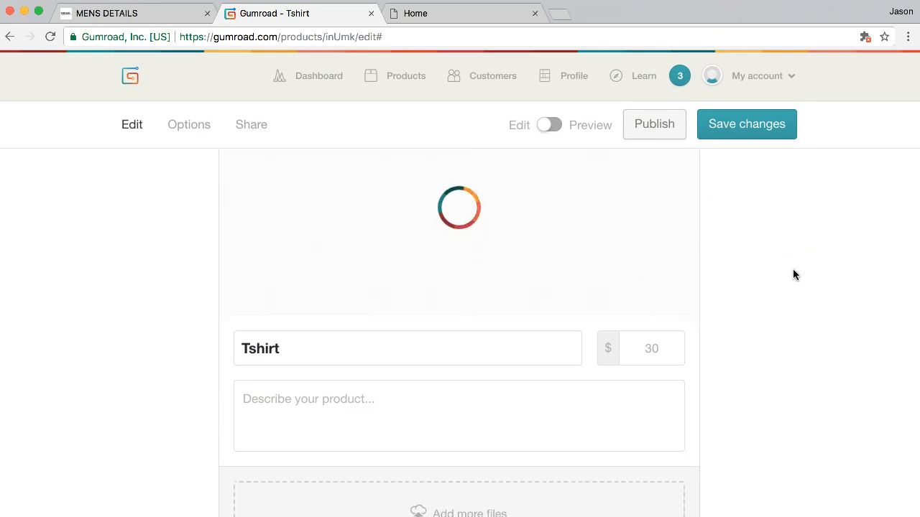
scroll(794, 274, down, 5)
scroll(772, 331, down, 6)
scroll(773, 334, down, 1)
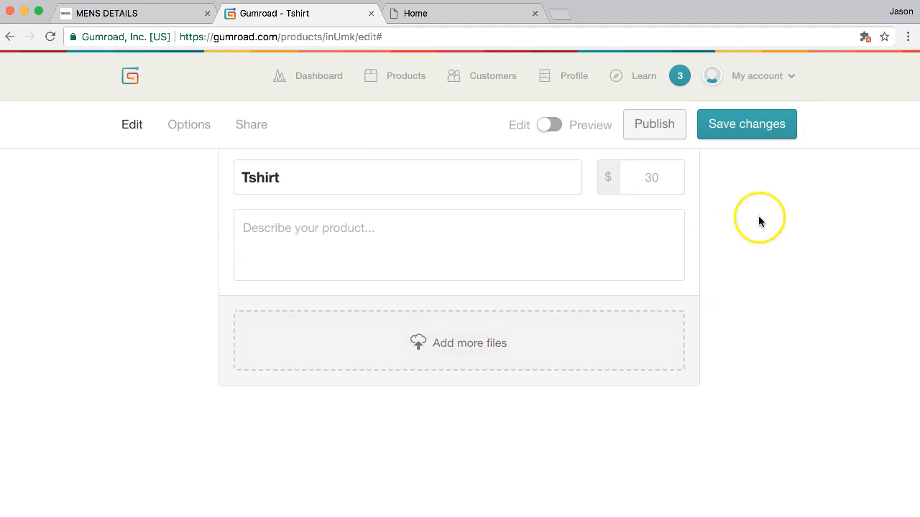
scroll(716, 248, up, 7)
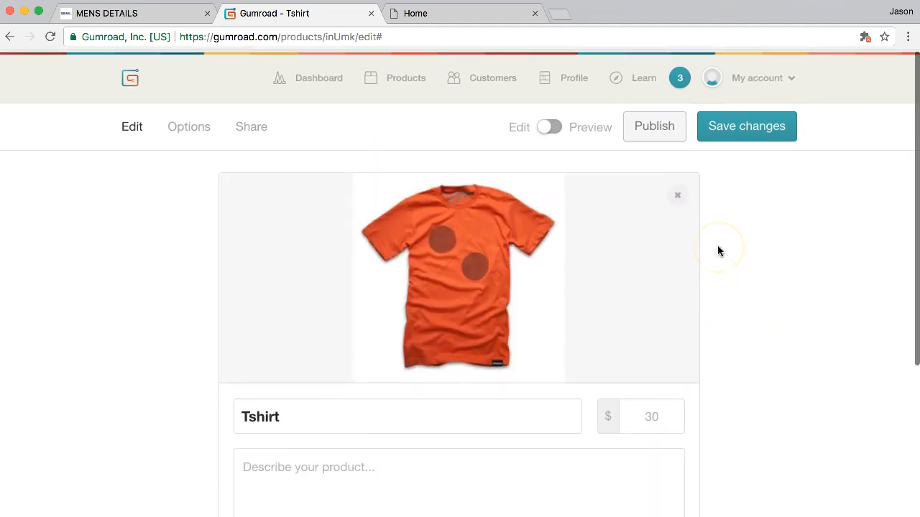
click(189, 127)
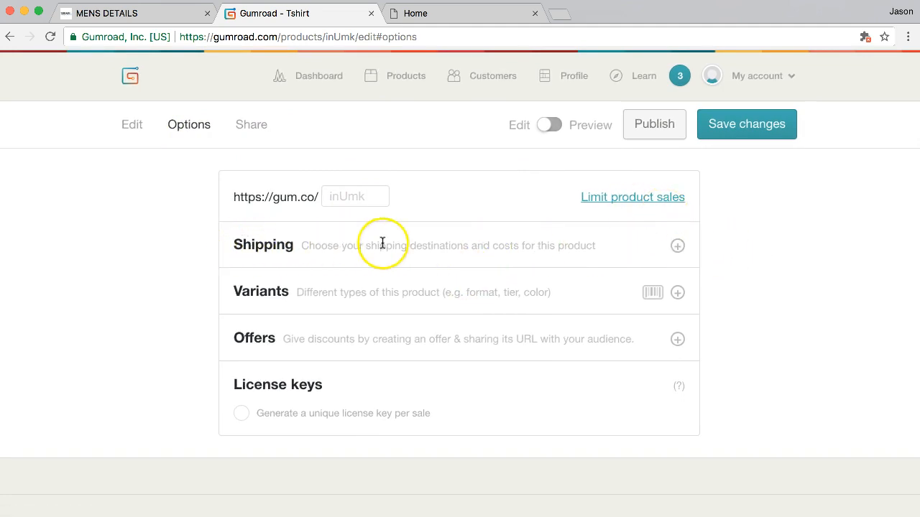
Add a shipping destination, keeping United States, and focus the price when sold alone
click(678, 244)
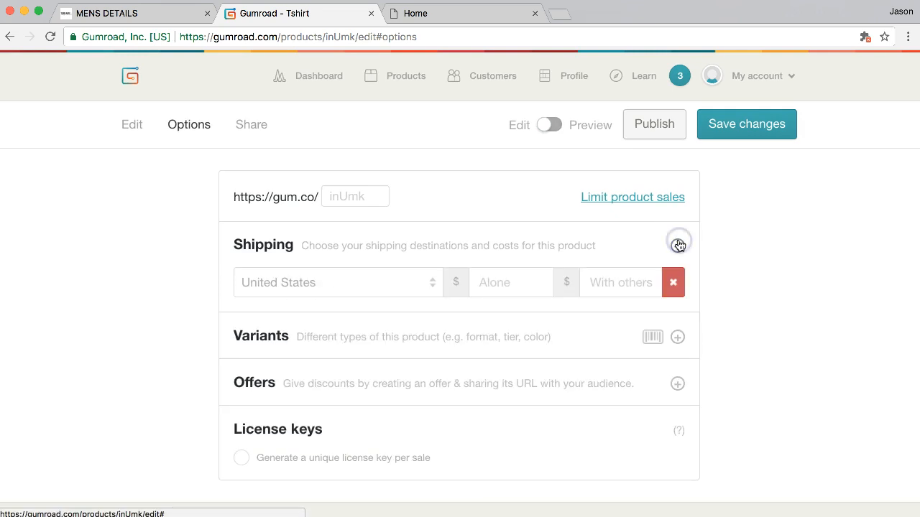
click(371, 278)
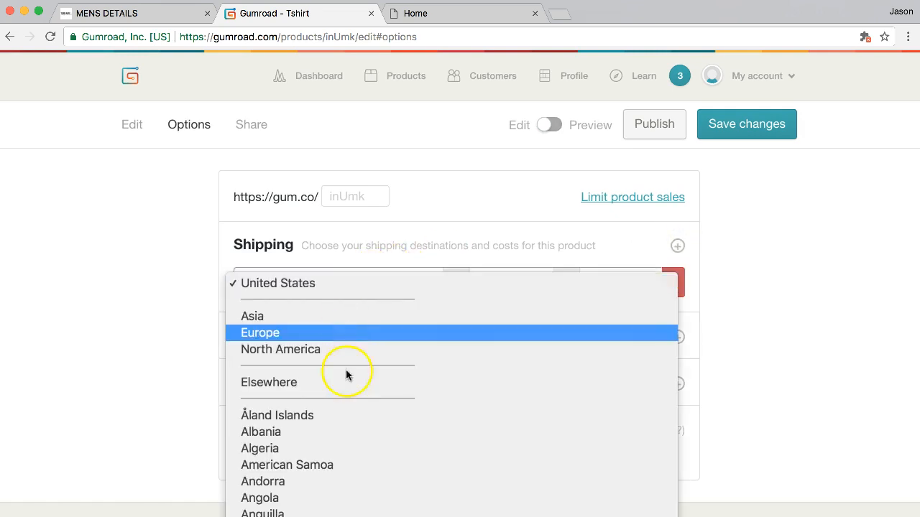
scroll(346, 387, down, 10)
scroll(346, 387, down, 10)
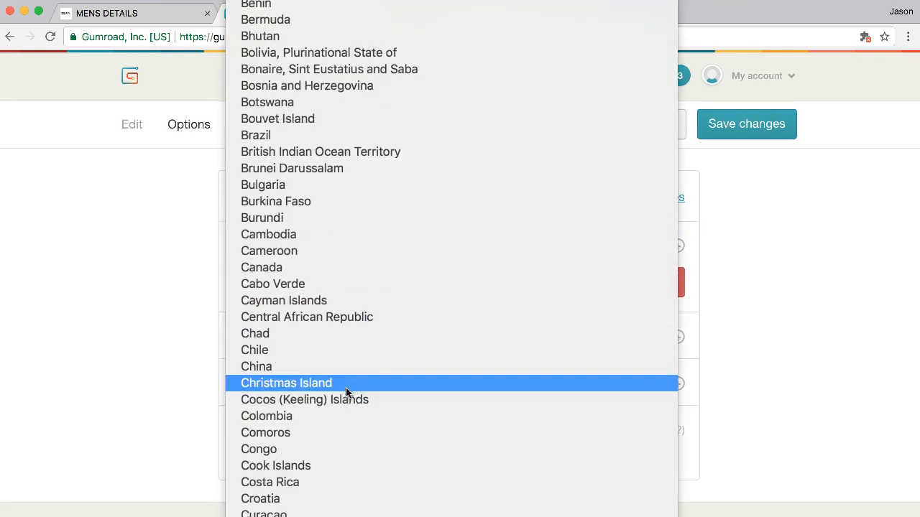
scroll(346, 388, up, 10)
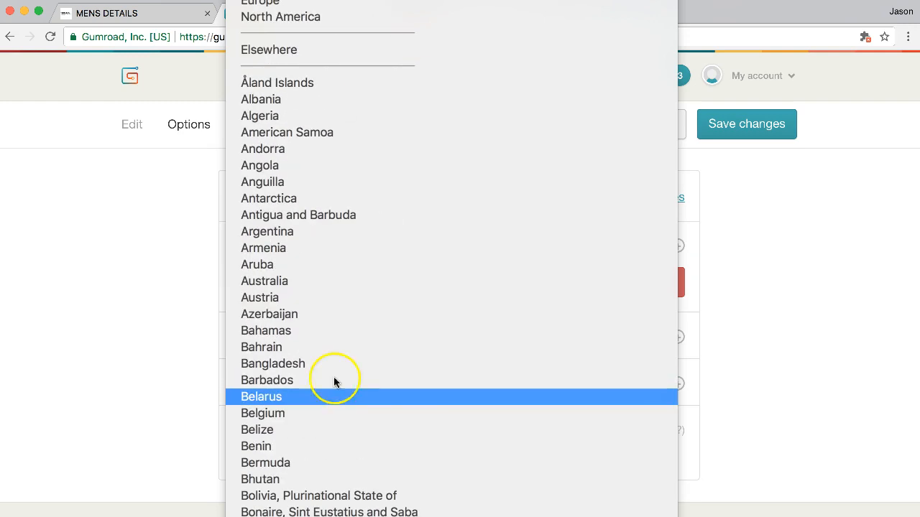
click(164, 275)
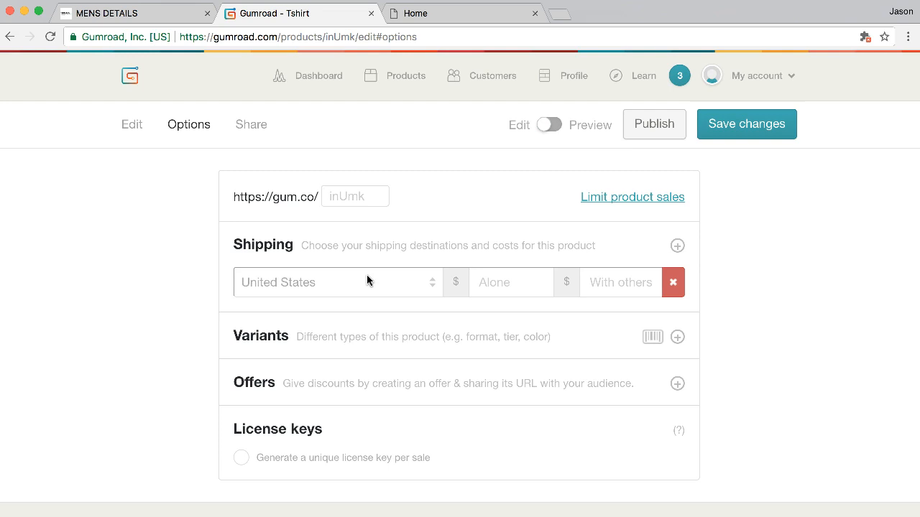
click(514, 282)
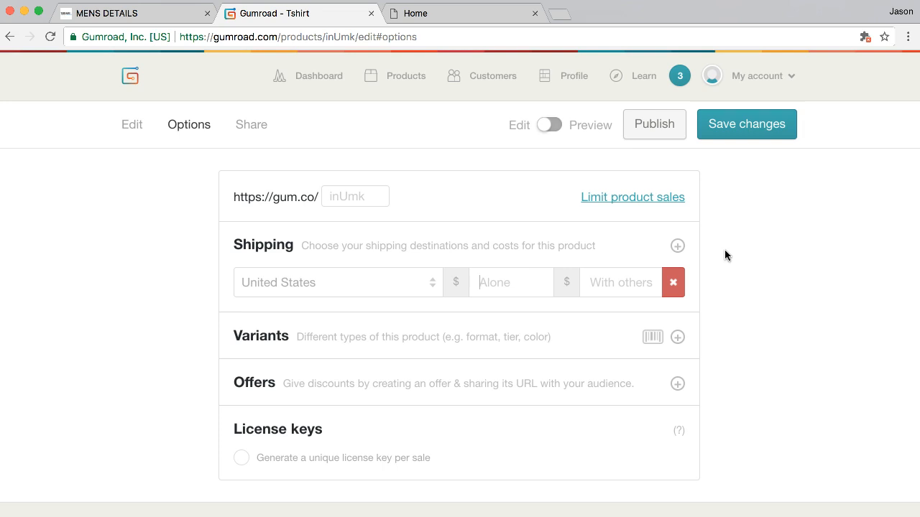
Add a new variant category to the Tshirt and bring up its Share page
click(510, 341)
click(674, 337)
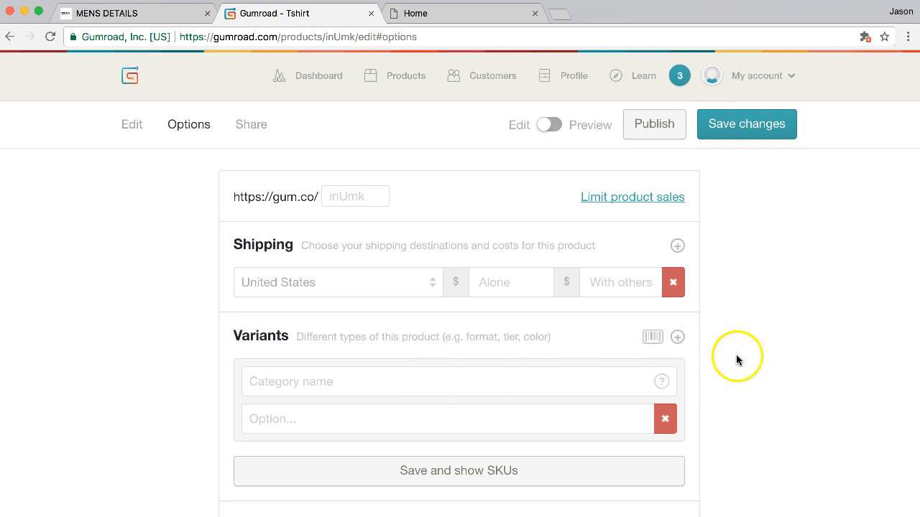
scroll(713, 345, down, 3)
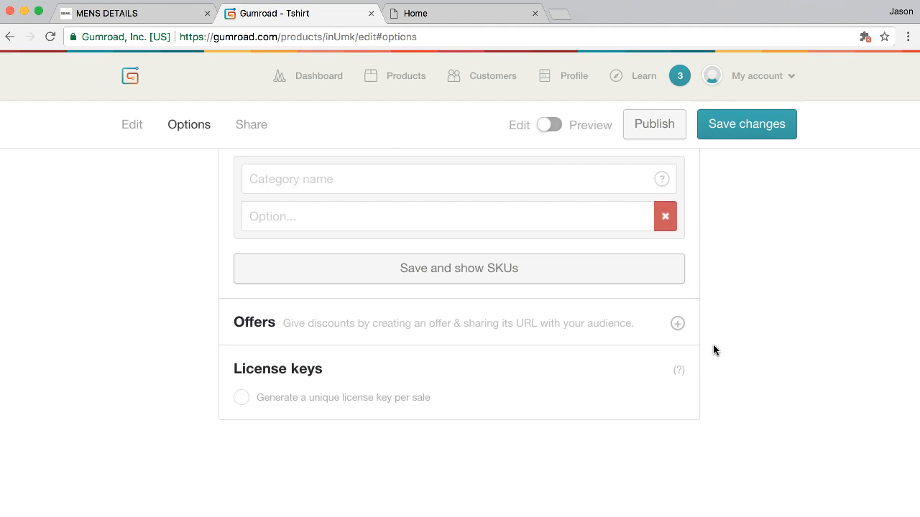
scroll(712, 350, down, 2)
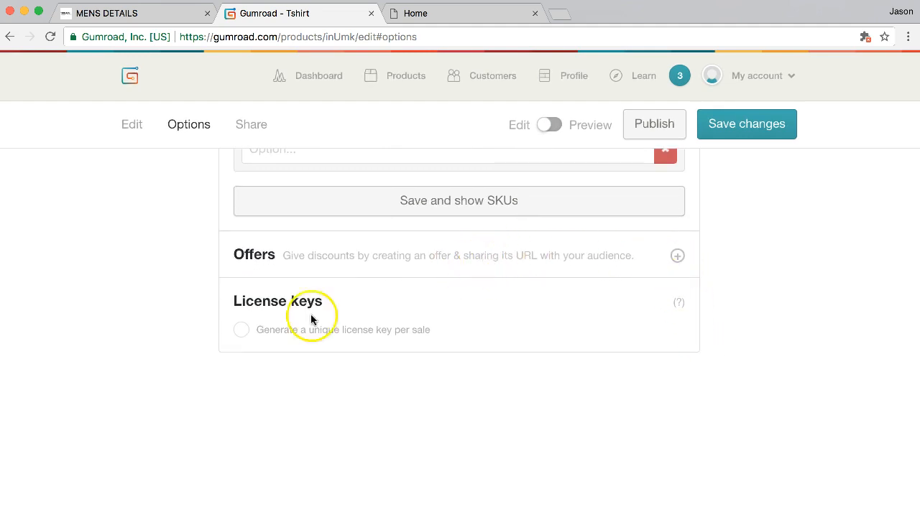
scroll(829, 369, up, 5)
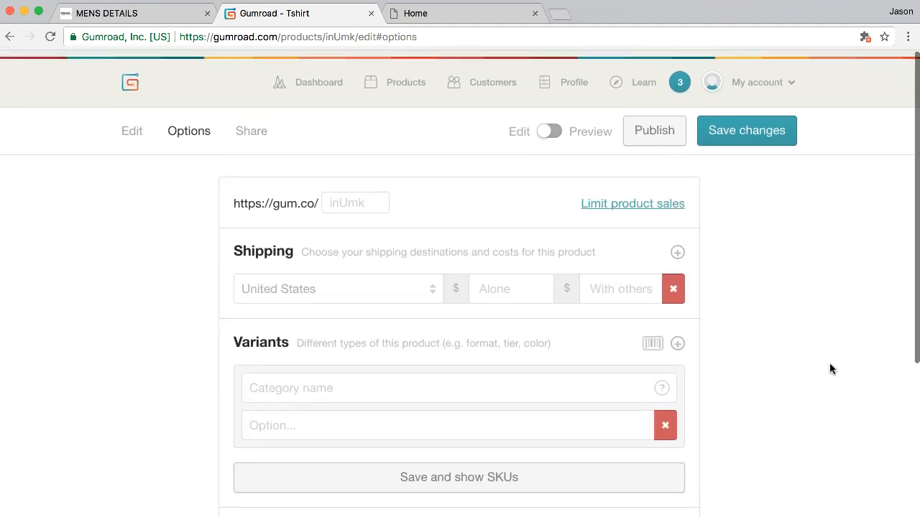
click(255, 124)
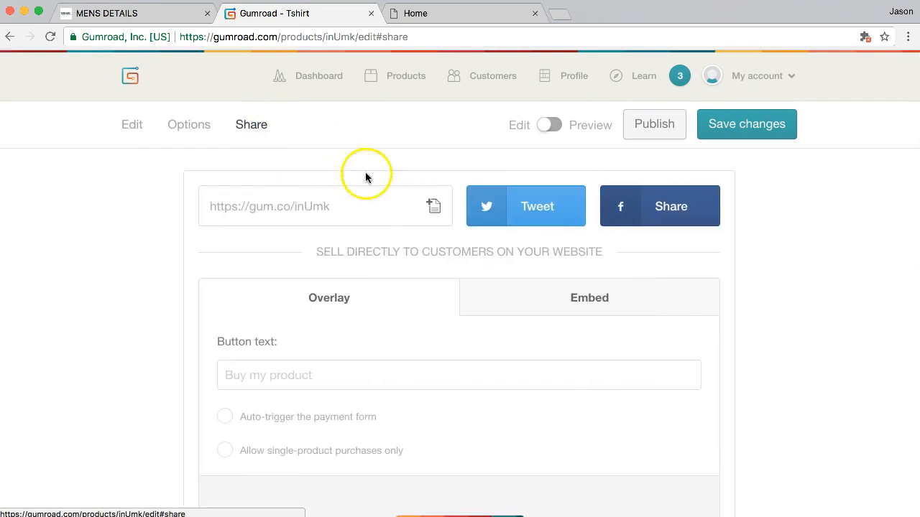
Select the gum.co/inUmk share link, then go back to Products to see the Tshirt draft
click(366, 211)
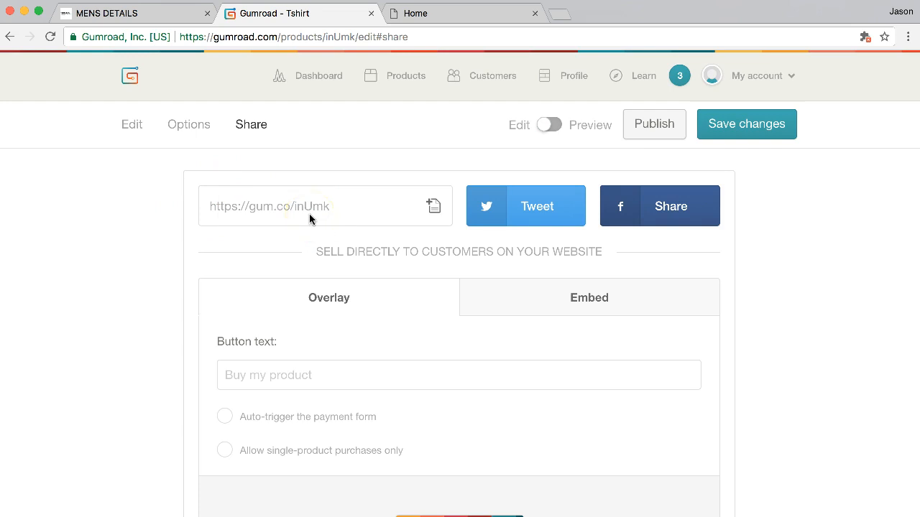
click(405, 77)
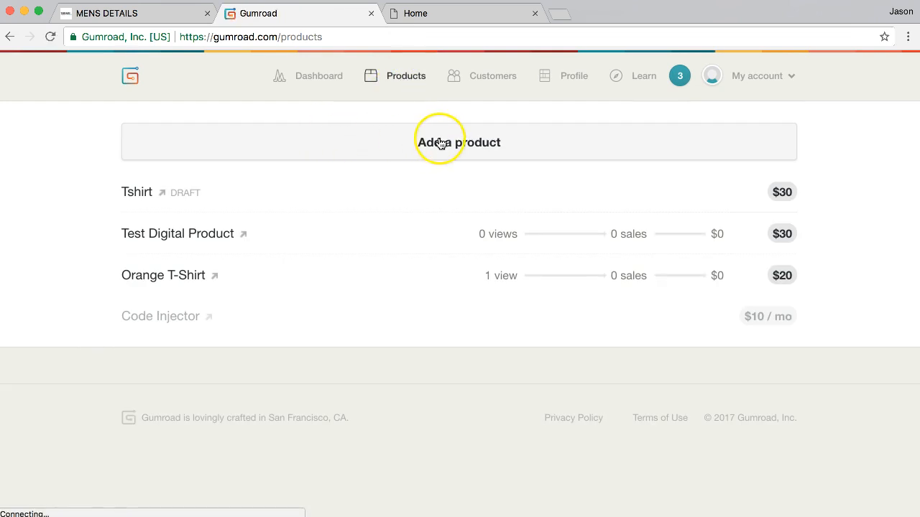
Start a new digital subscription product named 'MuseGrid Membership'
click(440, 144)
click(316, 209)
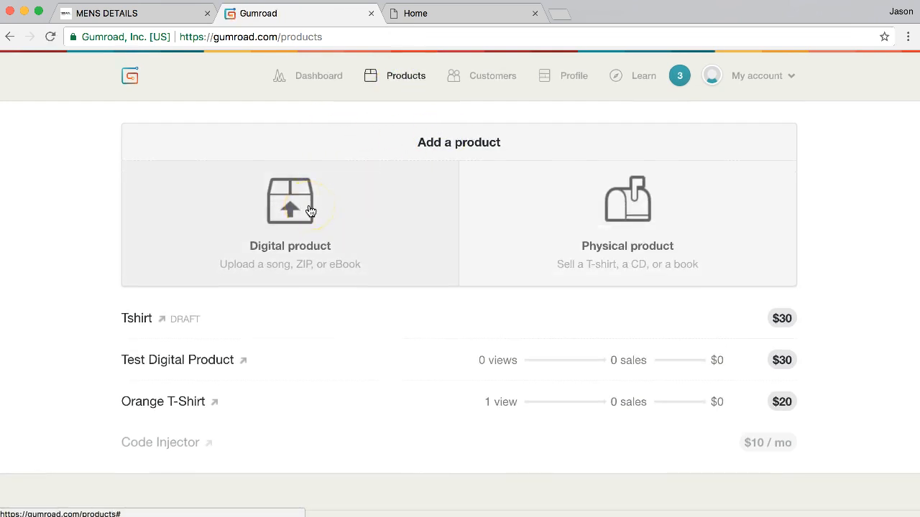
click(421, 200)
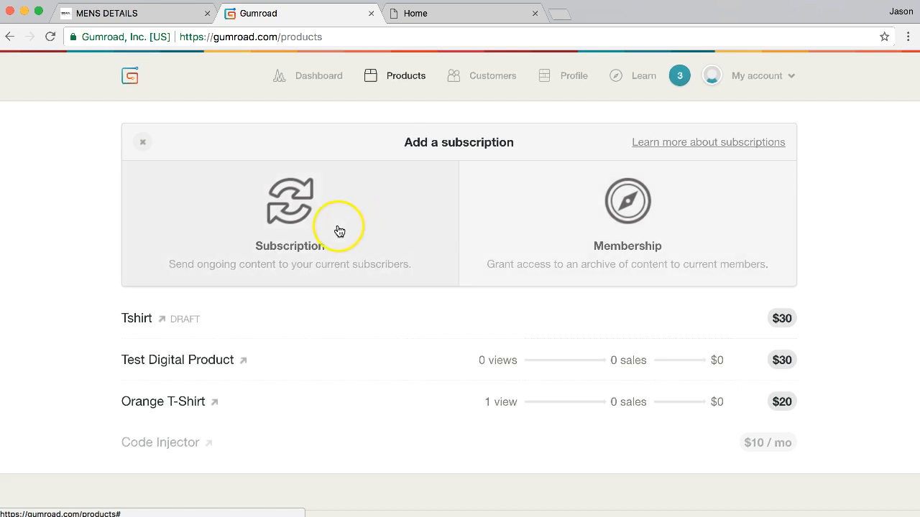
click(301, 228)
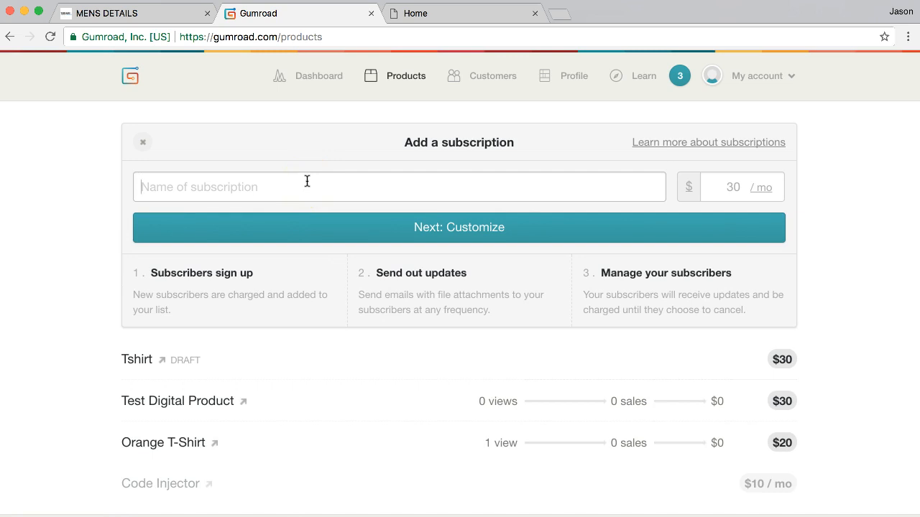
text(MuseG)
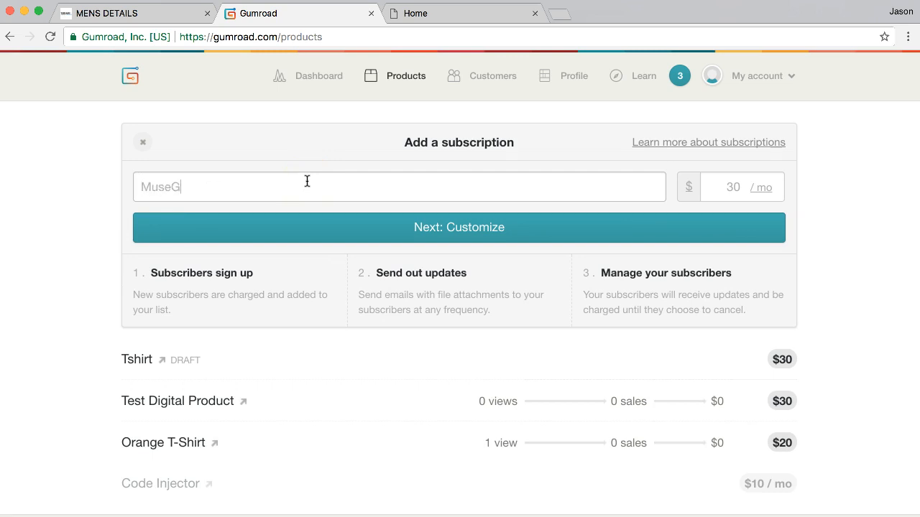
text(rid Membership)
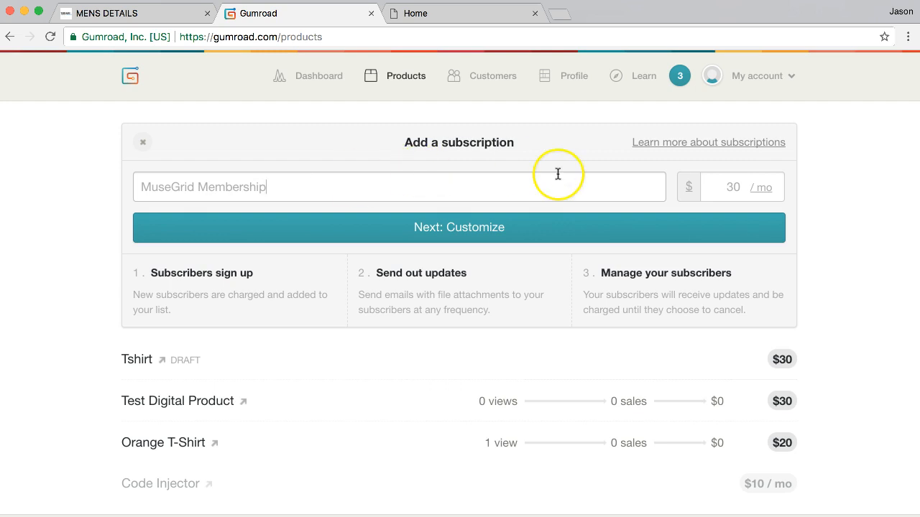
Set billing back to monthly at $30 per month and create the subscription
click(760, 186)
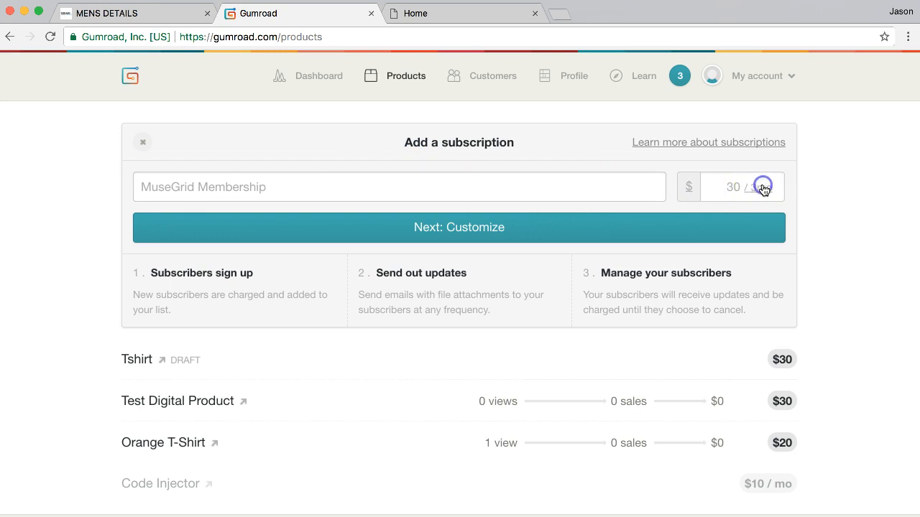
click(763, 189)
click(761, 189)
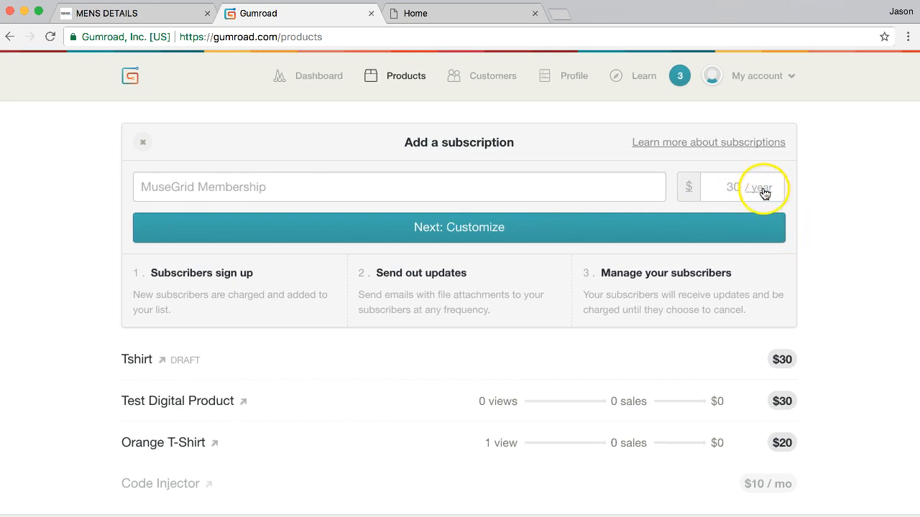
click(765, 189)
click(766, 190)
click(765, 190)
click(766, 190)
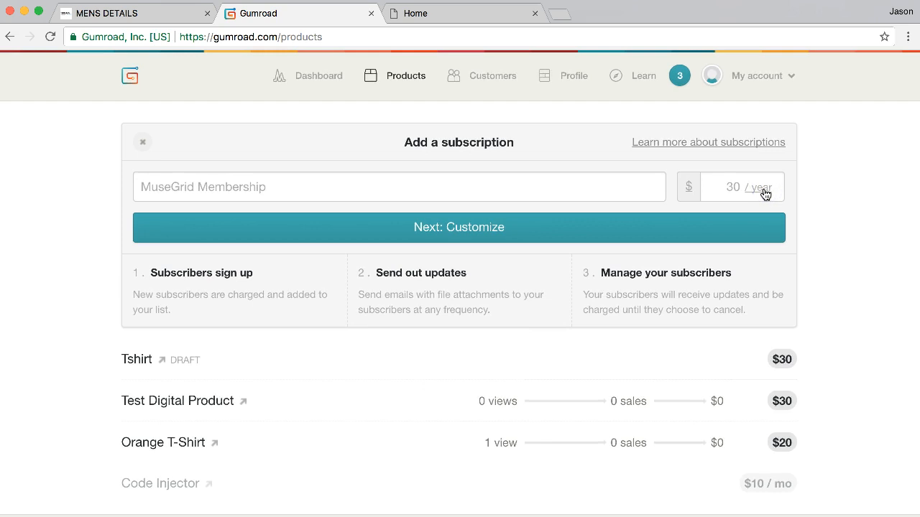
click(764, 189)
click(730, 188)
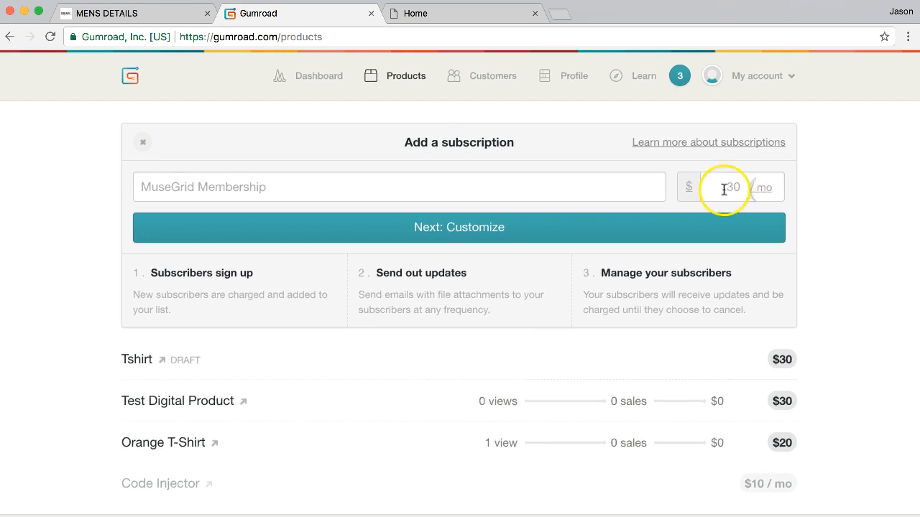
click(532, 237)
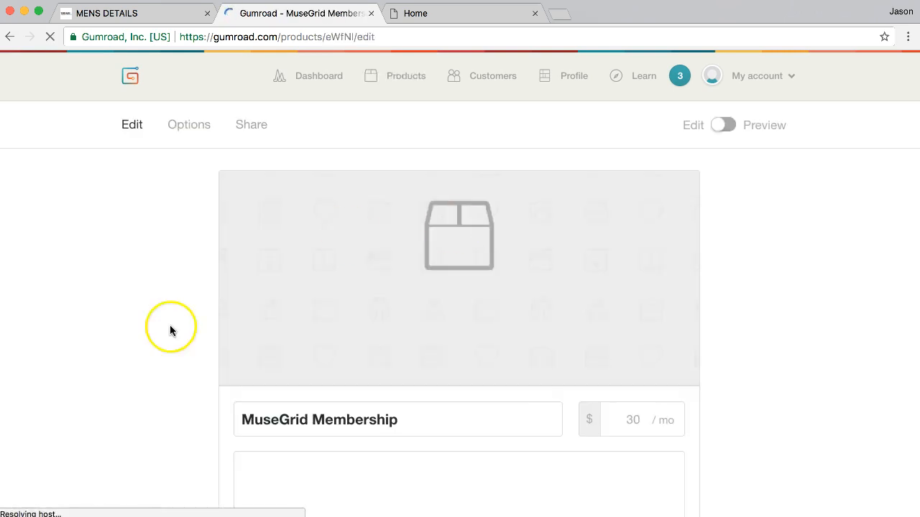
Toggle the 'receive the last update' checkbox on and off, then view the Options page
scroll(134, 371, down, 2)
scroll(134, 374, down, 1)
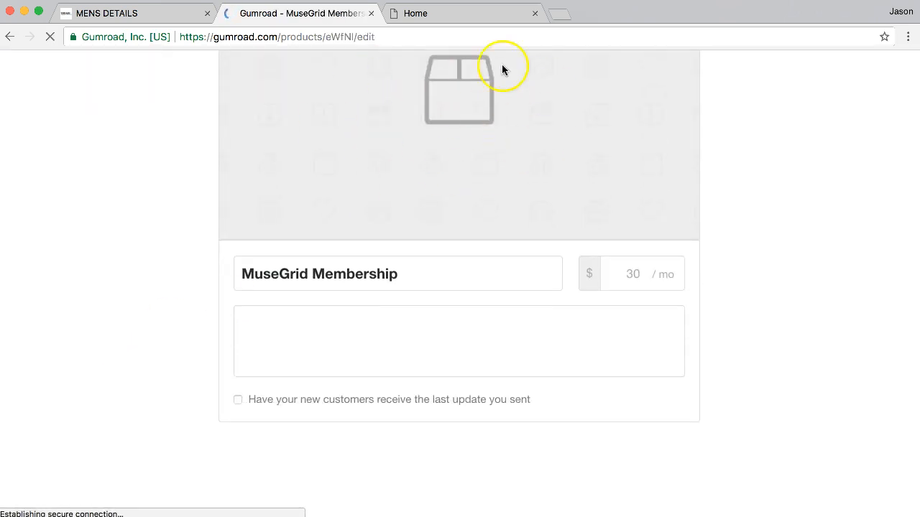
scroll(795, 312, down, 3)
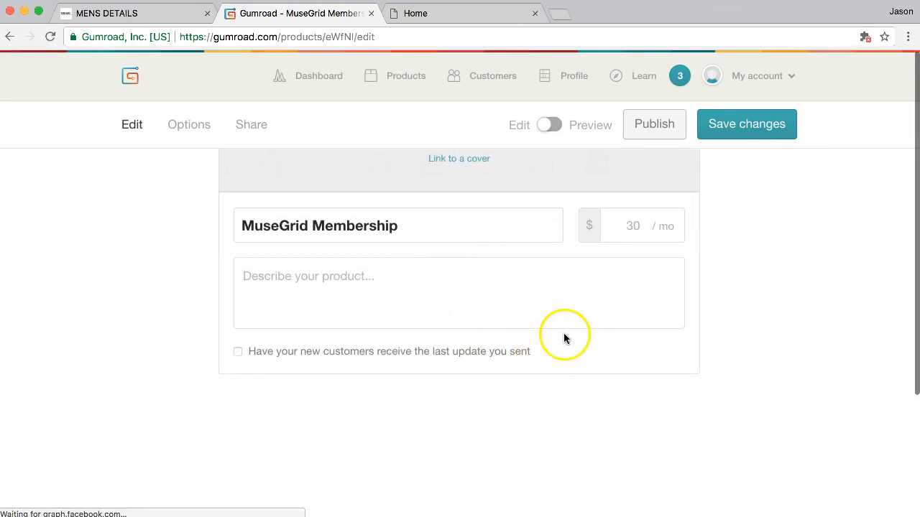
click(237, 352)
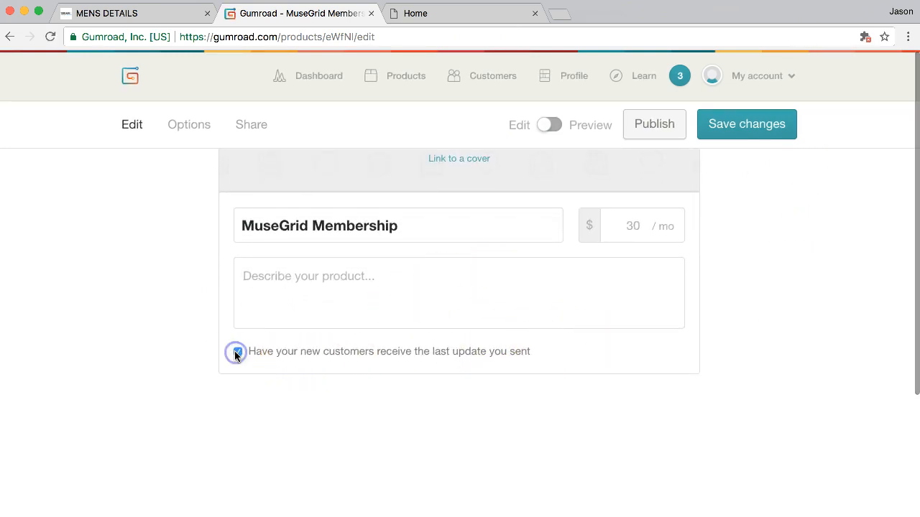
click(238, 352)
scroll(733, 300, up, 5)
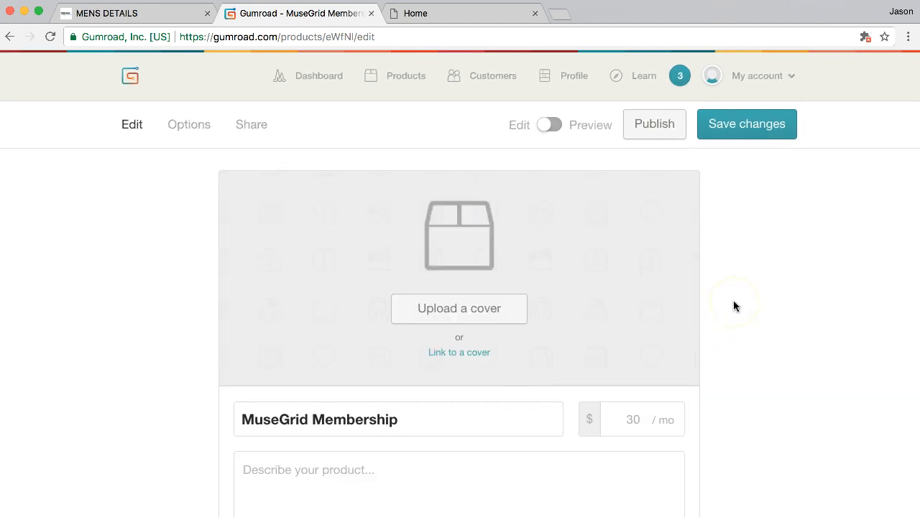
click(189, 124)
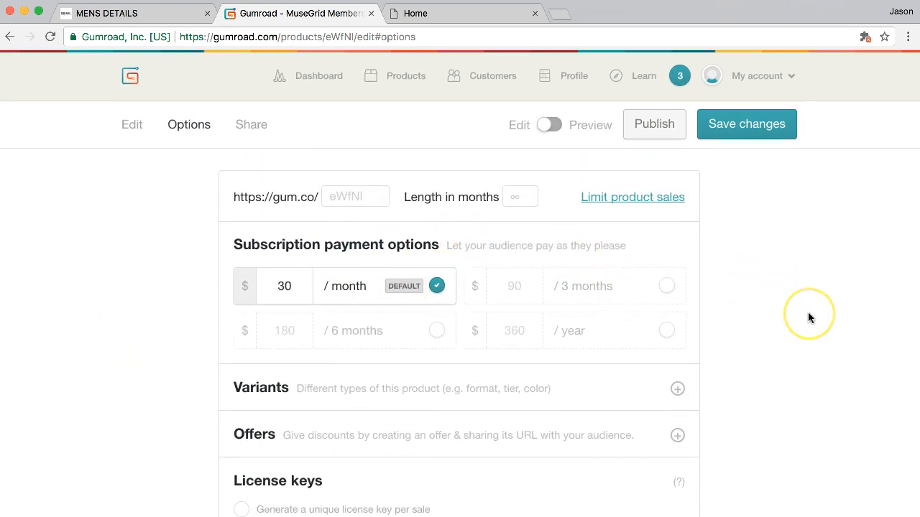
Show the membership's gum.co/eWfNI share link with Overlay and Embed options
scroll(809, 315, down, 2)
scroll(808, 314, up, 2)
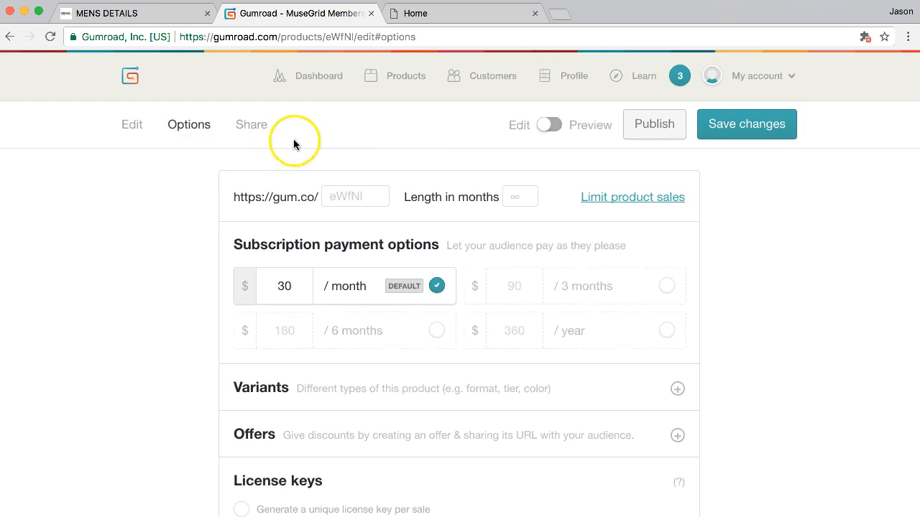
click(256, 128)
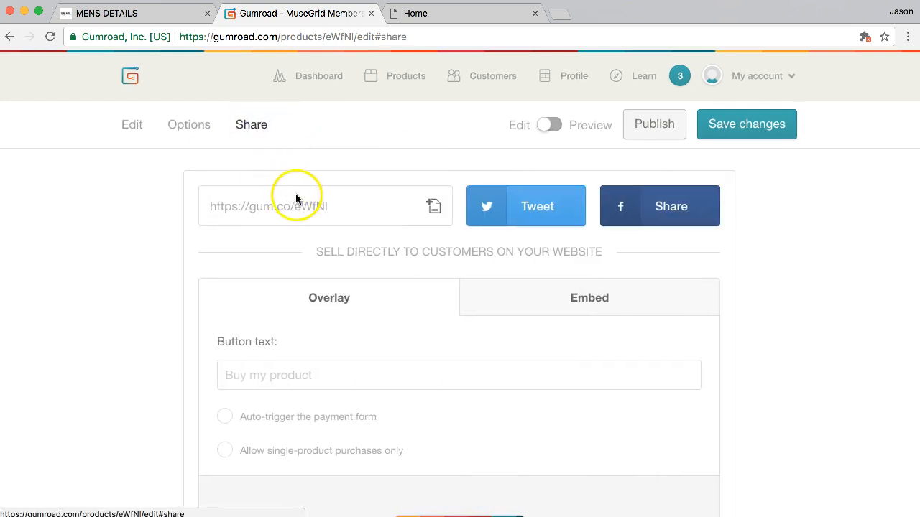